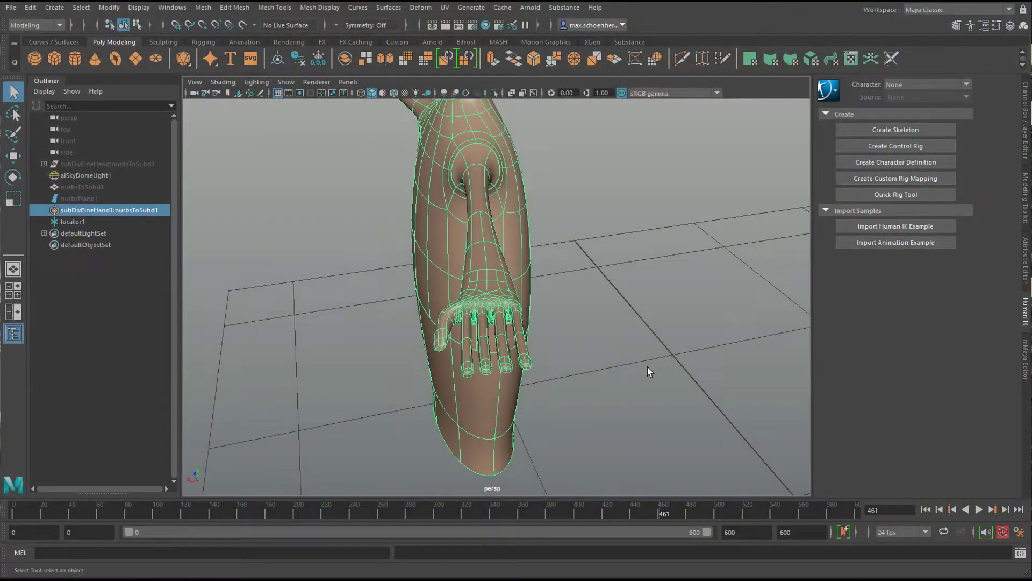
# In Maya, open the NURBS surface commands, dismiss them, and reselect the character
pyautogui.click(391, 10)
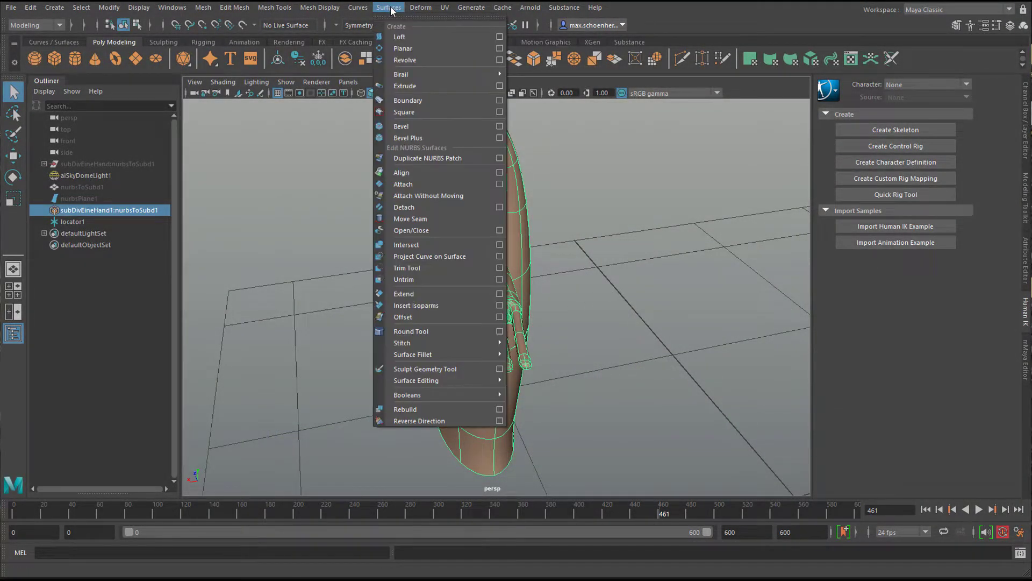
pyautogui.click(634, 291)
pyautogui.click(496, 263)
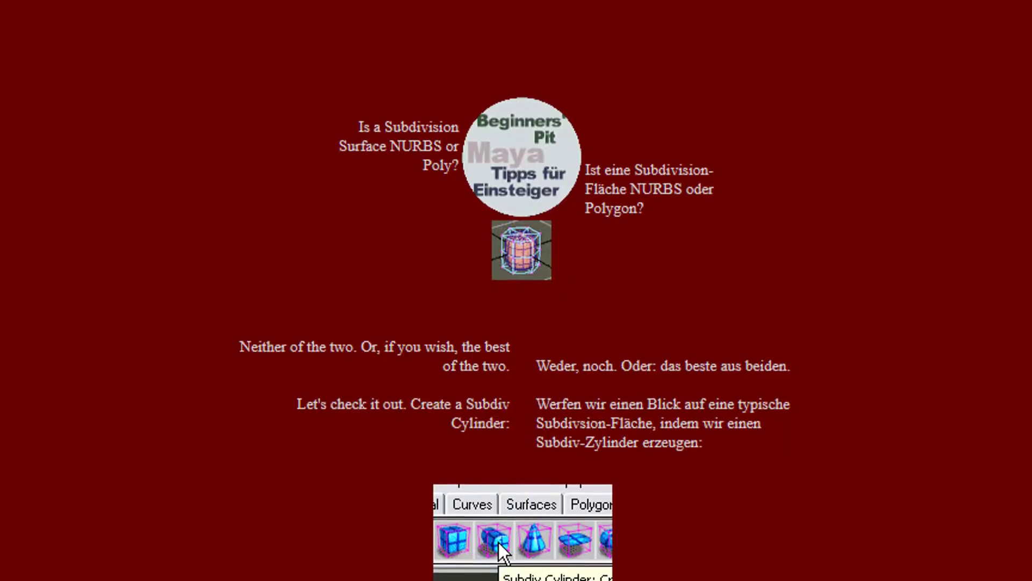
# Scroll the subdivision tutorial page past its screenshots down to the Final Note section
pyautogui.scroll(-3, 517, 323)
pyautogui.scroll(-12, 516, 291)
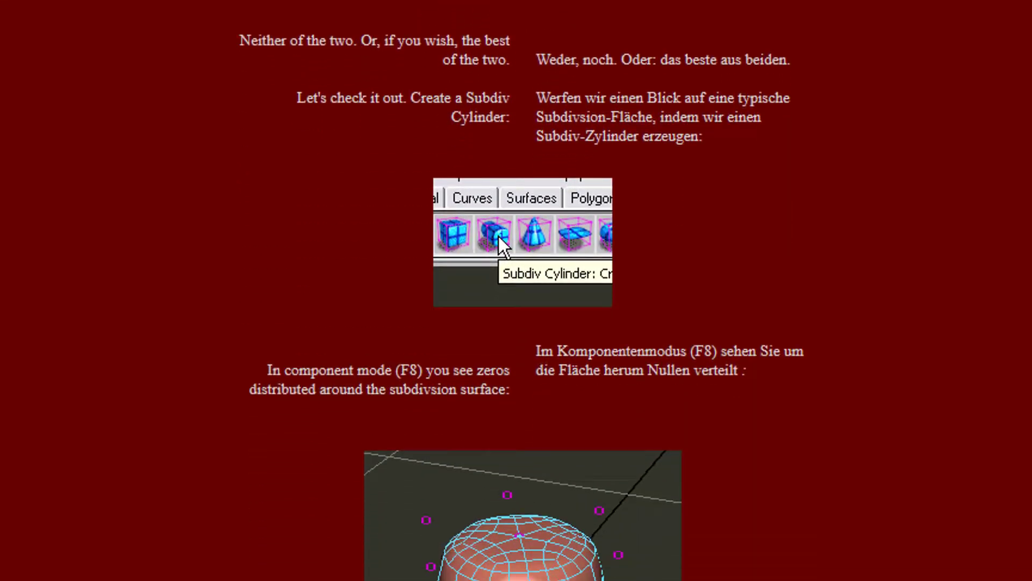
pyautogui.scroll(-10, 516, 290)
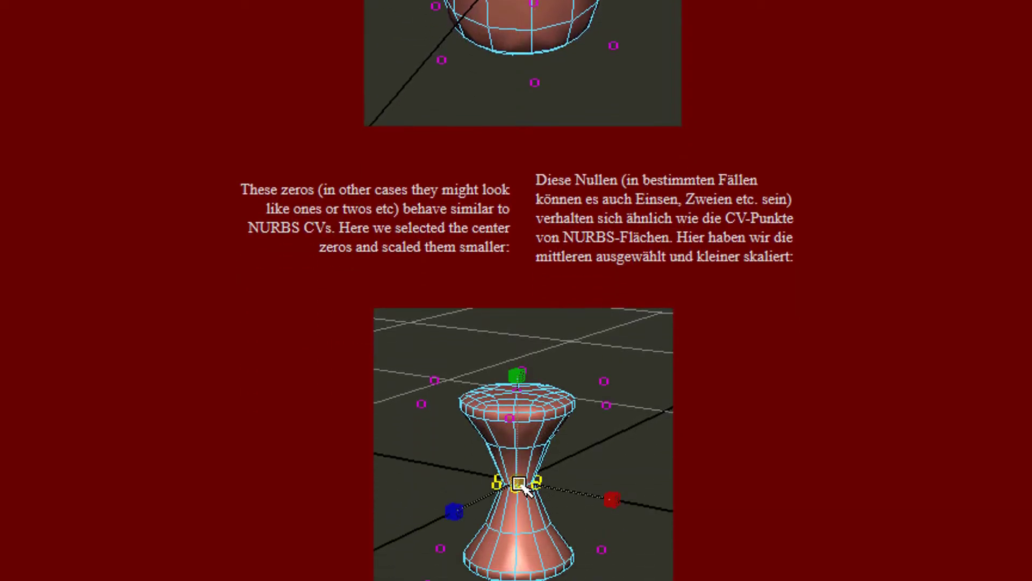
pyautogui.scroll(-4, 516, 290)
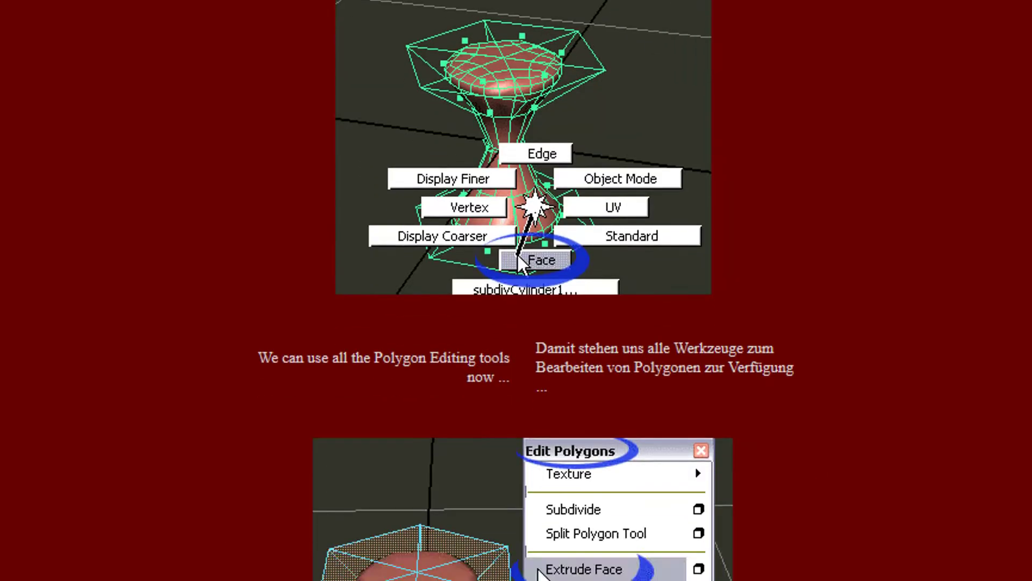
pyautogui.scroll(-10, 516, 291)
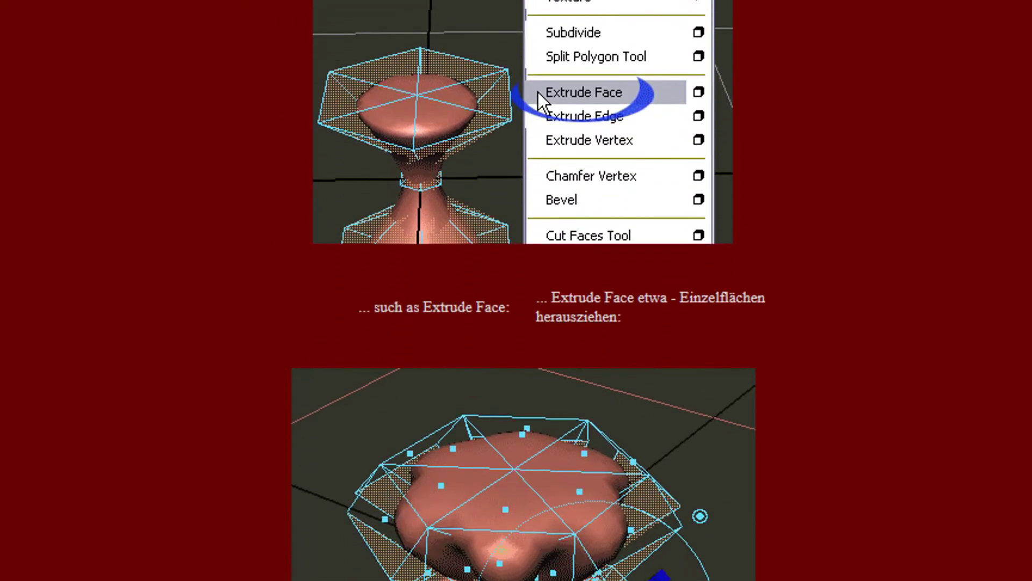
pyautogui.scroll(-12, 516, 290)
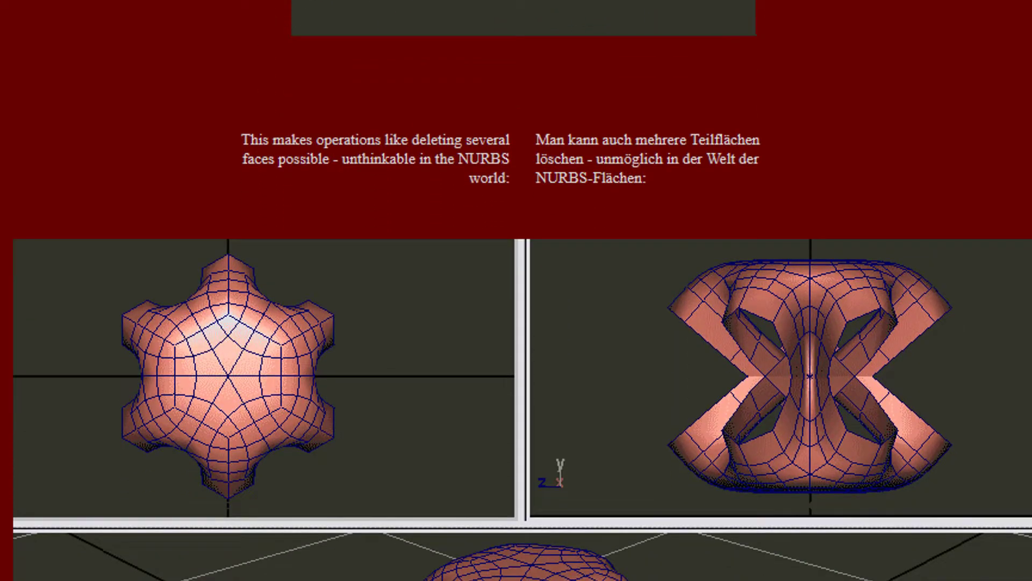
pyautogui.scroll(-8, 516, 291)
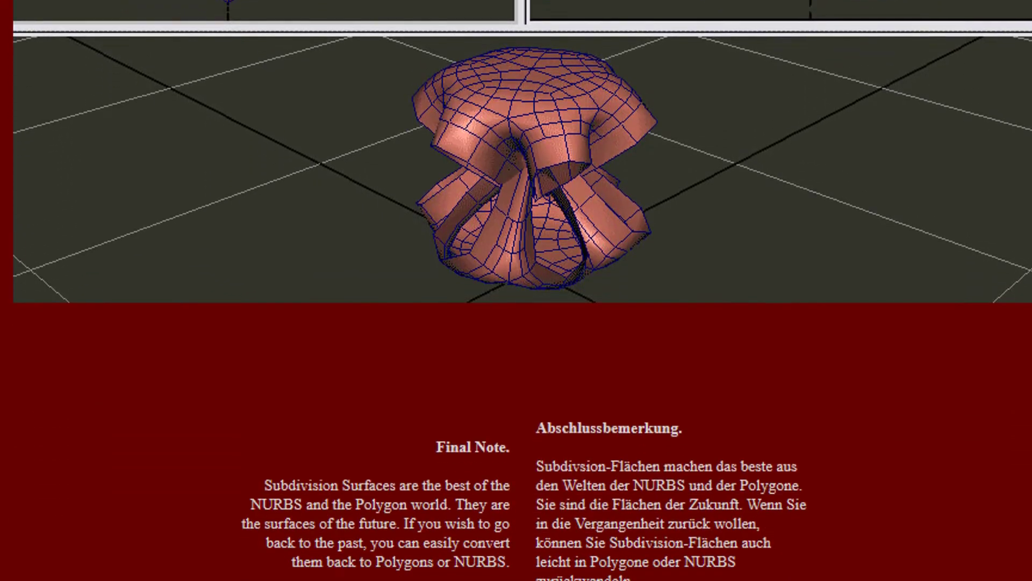
pyautogui.scroll(-1, 516, 290)
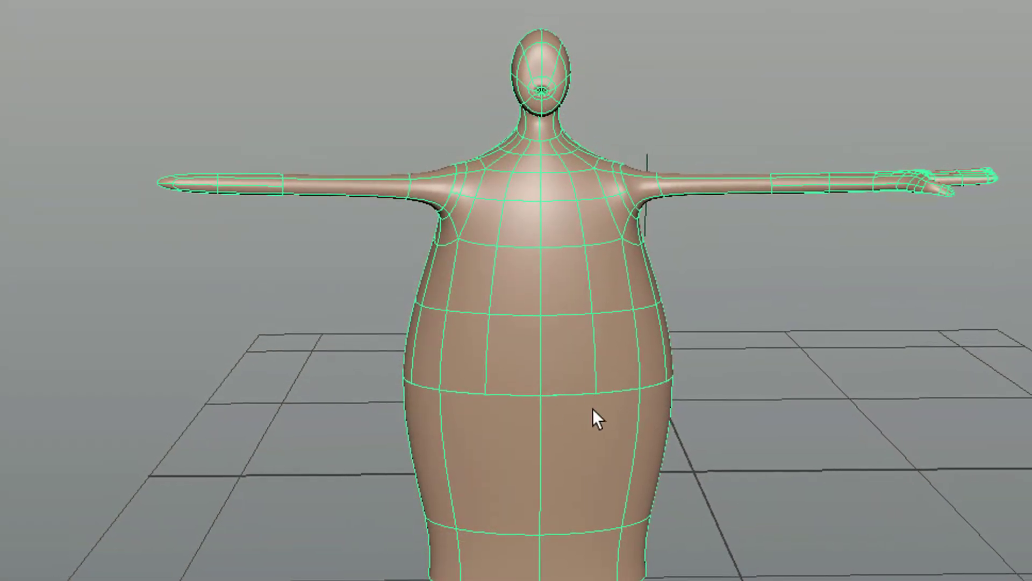
# Track and tumble around the T-pose subdivision character to a more frontal view
pyautogui.moveTo(586, 405)
pyautogui.keyDown('alt'); pyautogui.mouseDown(button='middle')
pyautogui.moveTo(534, 444)
pyautogui.moveTo(579, 410)
pyautogui.mouseUp(button='middle'); pyautogui.keyUp('alt')
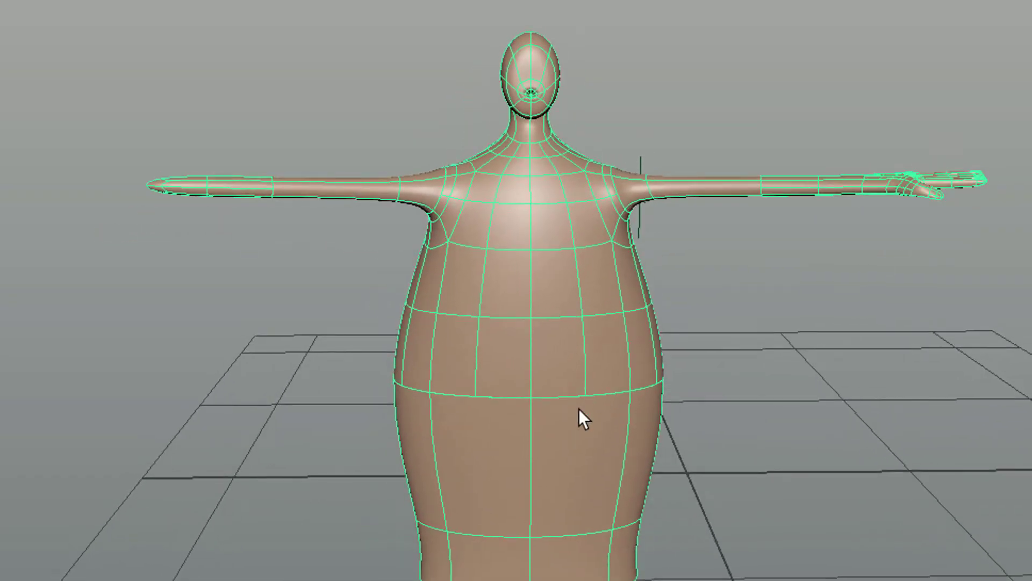
pyautogui.keyDown('alt'); pyautogui.moveTo(573, 436); pyautogui.dragTo(502, 442); pyautogui.keyUp('alt')
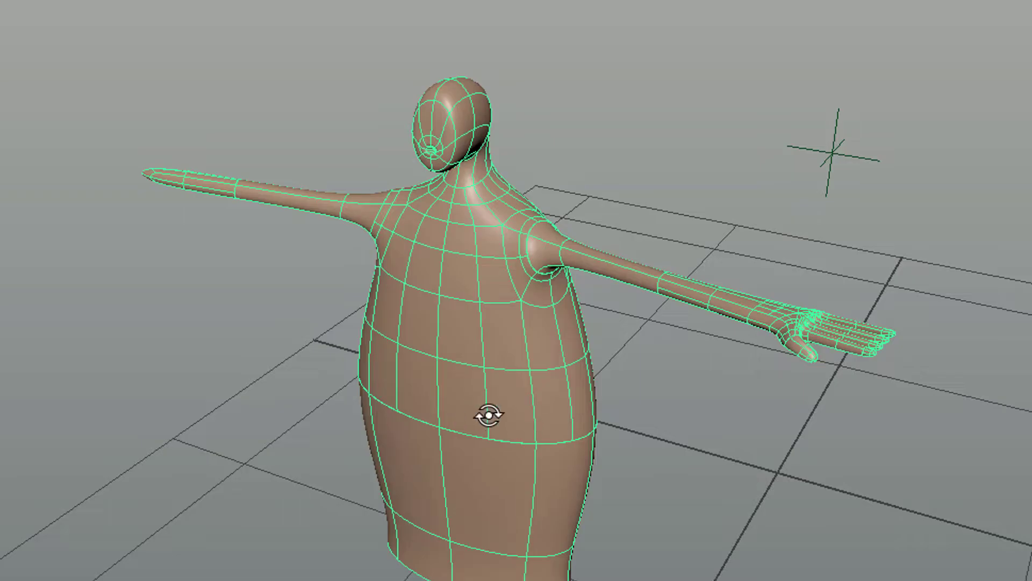
pyautogui.keyDown('alt'); pyautogui.moveTo(489, 415); pyautogui.dragTo(572, 319); pyautogui.keyUp('alt')
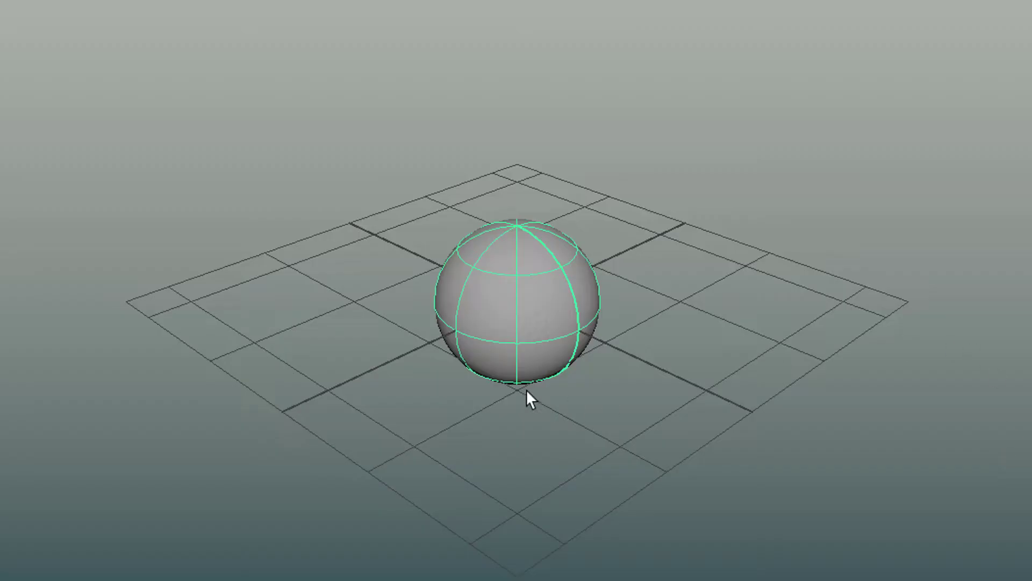
# Tumble below the grid to see the character's open bottom, then to a three-quarter view
pyautogui.keyDown('alt'); pyautogui.moveTo(527, 391); pyautogui.dragTo(537, 412); pyautogui.keyUp('alt')
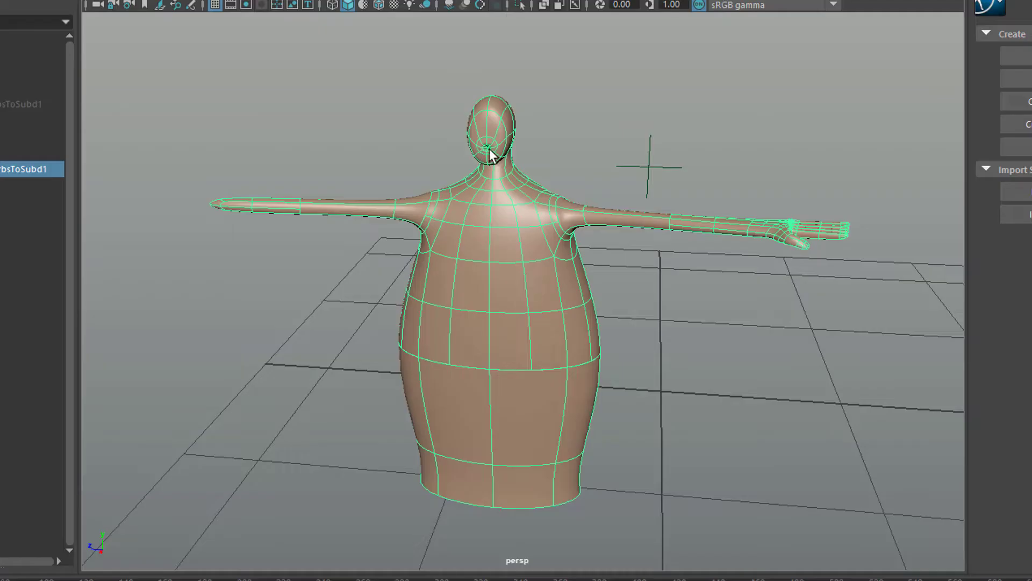
pyautogui.keyDown('alt'); pyautogui.moveTo(721, 457); pyautogui.dragTo(573, 430); pyautogui.keyUp('alt')
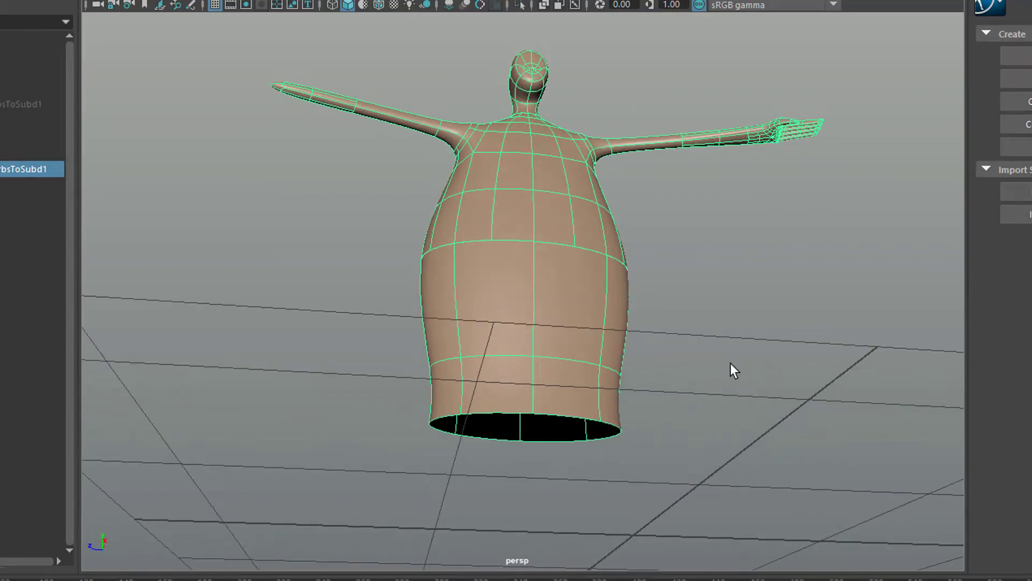
pyautogui.keyDown('alt'); pyautogui.moveTo(733, 369); pyautogui.dragTo(723, 415); pyautogui.keyUp('alt')
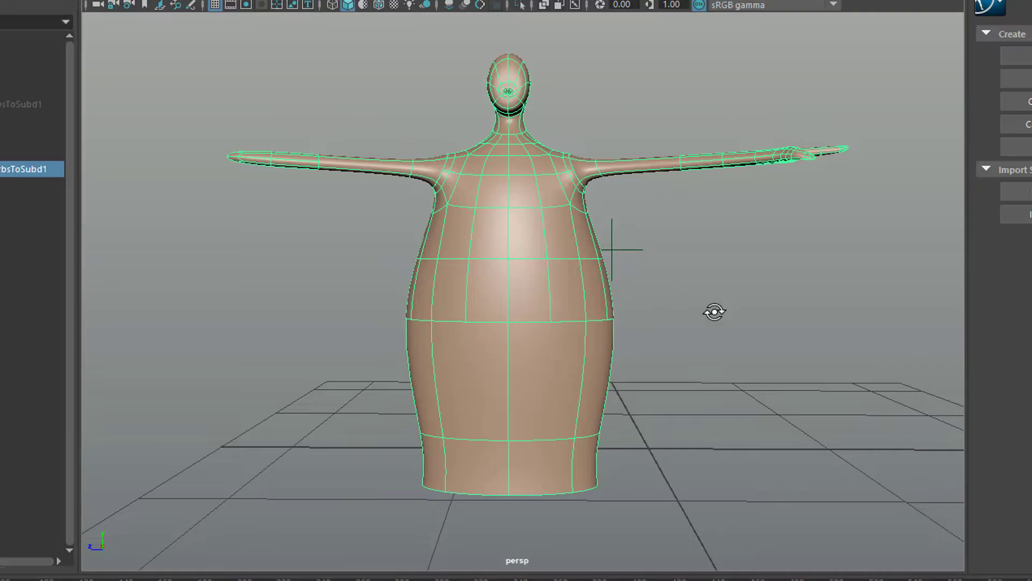
pyautogui.keyDown('alt'); pyautogui.moveTo(712, 308); pyautogui.dragTo(653, 329); pyautogui.keyUp('alt')
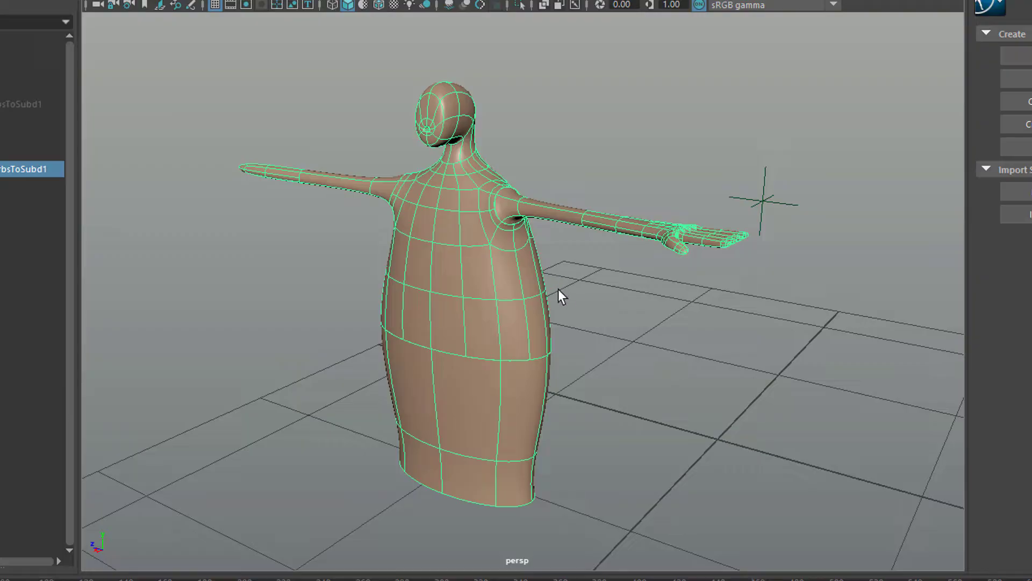
# Dolly in until the character's head and shoulders fill the viewport
pyautogui.keyDown('alt'); pyautogui.moveTo(521, 290); pyautogui.dragTo(454, 293); pyautogui.keyUp('alt')
pyautogui.keyDown('alt'); pyautogui.moveTo(454, 293); pyautogui.dragTo(559, 221, button='right'); pyautogui.keyUp('alt')
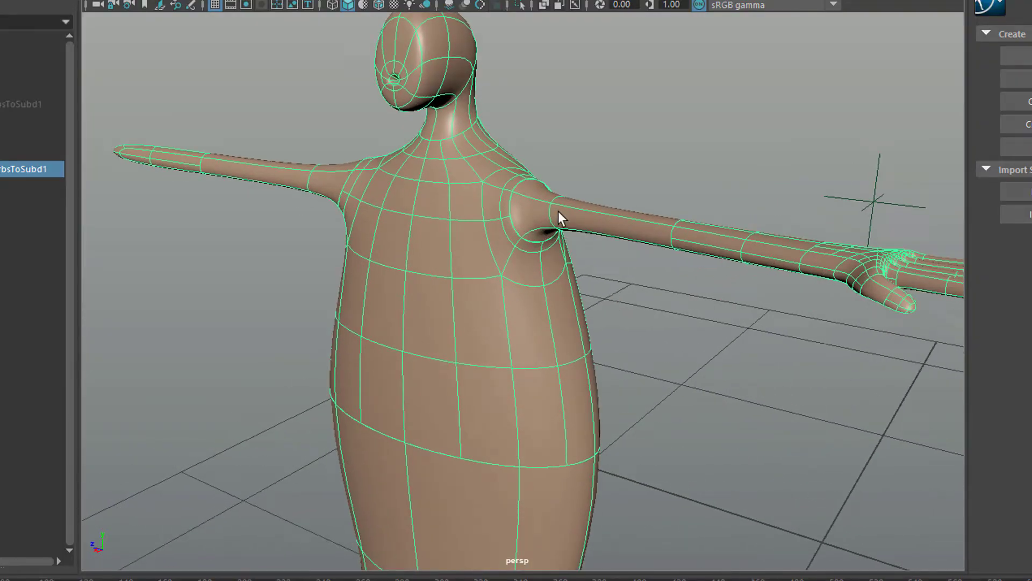
pyautogui.keyDown('alt'); pyautogui.moveTo(560, 221); pyautogui.dragTo(517, 339); pyautogui.keyUp('alt')
pyautogui.keyDown('alt'); pyautogui.moveTo(516, 338); pyautogui.dragTo(701, 352, button='right'); pyautogui.keyUp('alt')
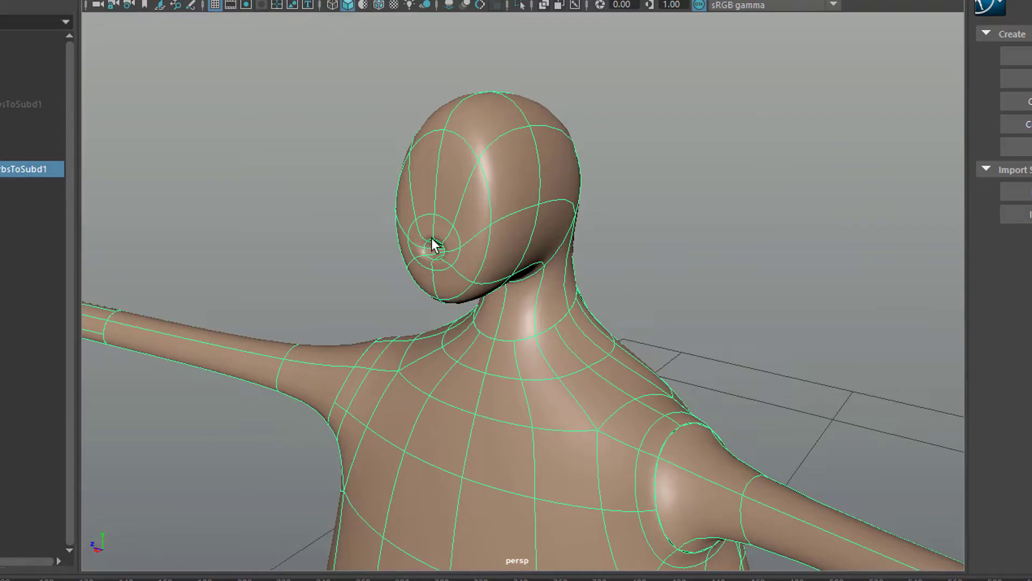
pyautogui.moveTo(434, 245); pyautogui.dragTo(446, 257)
# Set the head to Display Finer and switch to Face component mode
pyautogui.rightClick(427, 188)
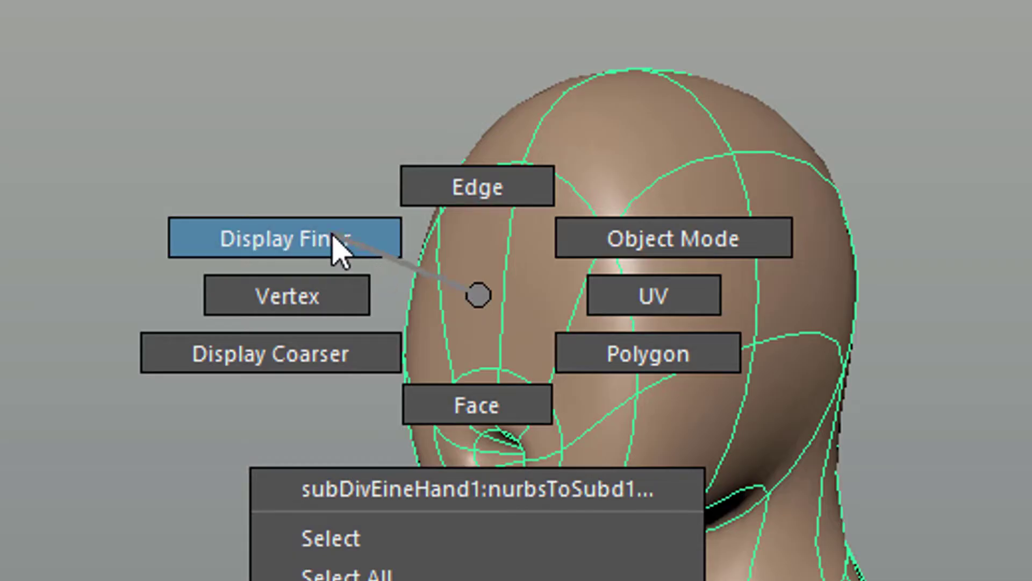
pyautogui.moveTo(332, 235)
pyautogui.mouseDown(button='right')
pyautogui.moveTo(360, 235)
pyautogui.moveTo(350, 233)
pyautogui.mouseUp(button='right')
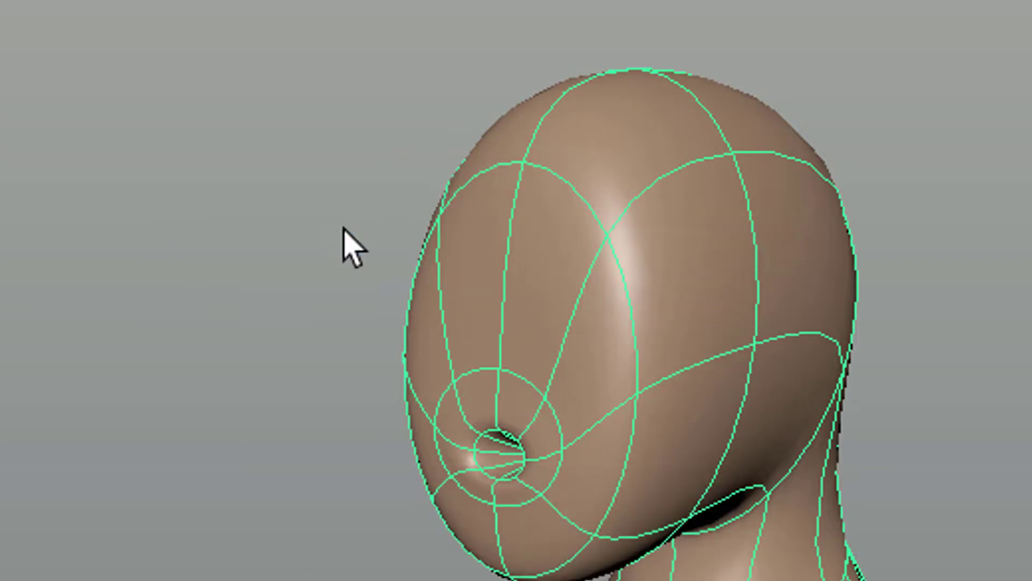
pyautogui.rightClick(477, 266)
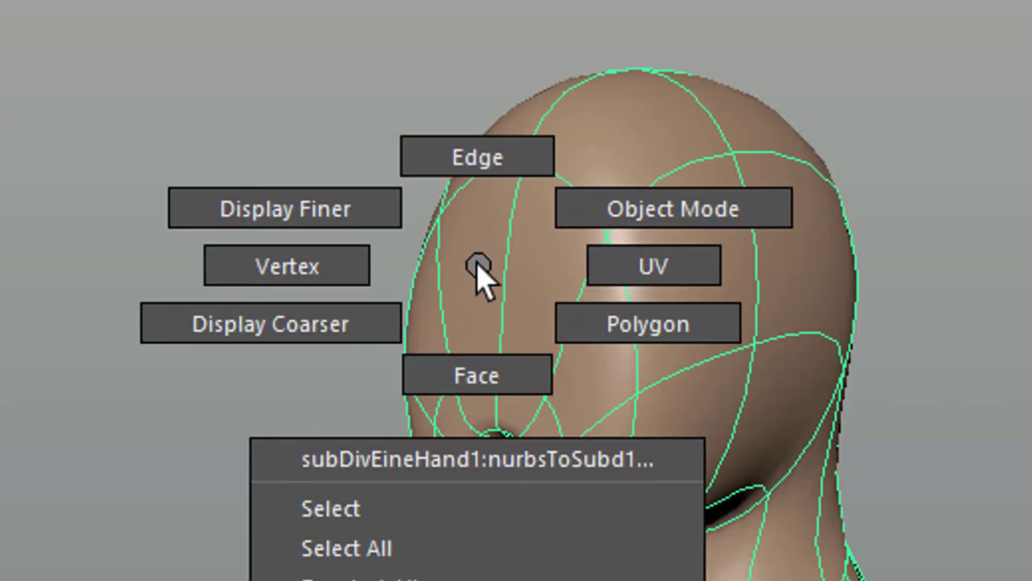
pyautogui.click(479, 344)
# Return to Object Mode with F8, check faces once more, and tumble to the hand
pyautogui.press('F8')
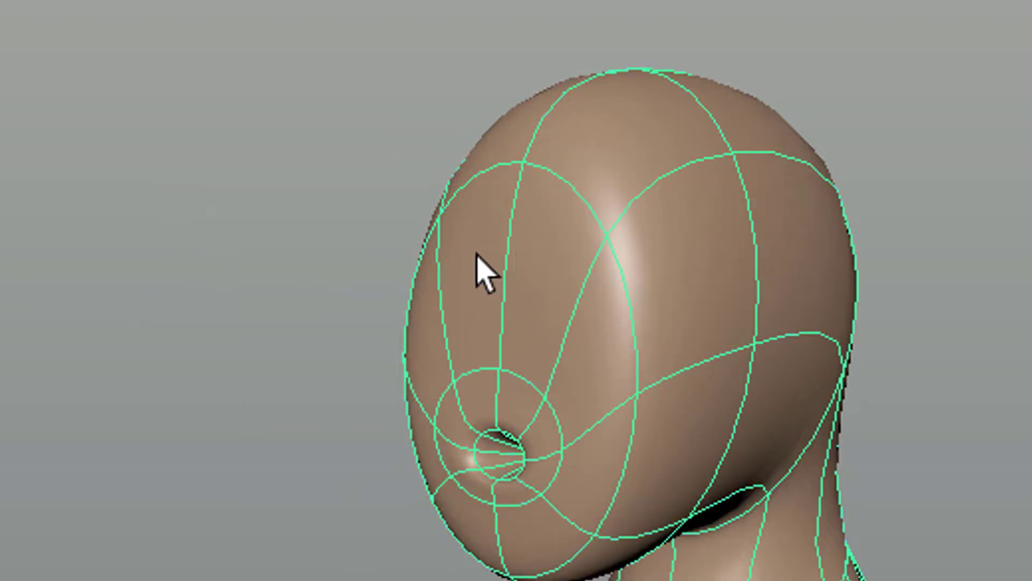
pyautogui.rightClick(478, 267)
pyautogui.click(489, 375)
pyautogui.press('F8')
pyautogui.scroll(-6, 1007, 553)
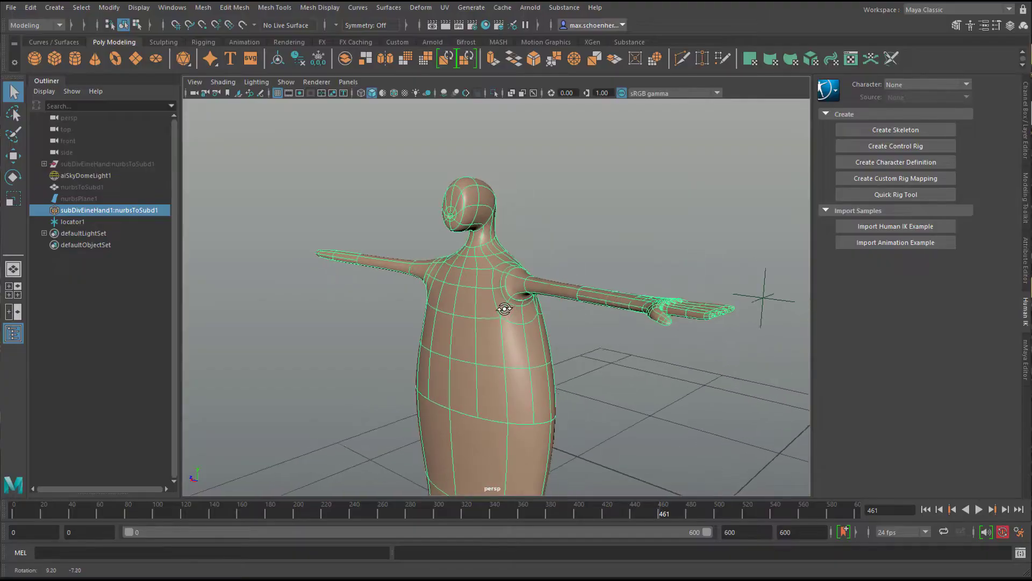
pyautogui.keyDown('alt'); pyautogui.moveTo(570, 283); pyautogui.dragTo(477, 279); pyautogui.keyUp('alt')
pyautogui.scroll(5, 597, 339)
pyautogui.scroll(-3, 613, 333)
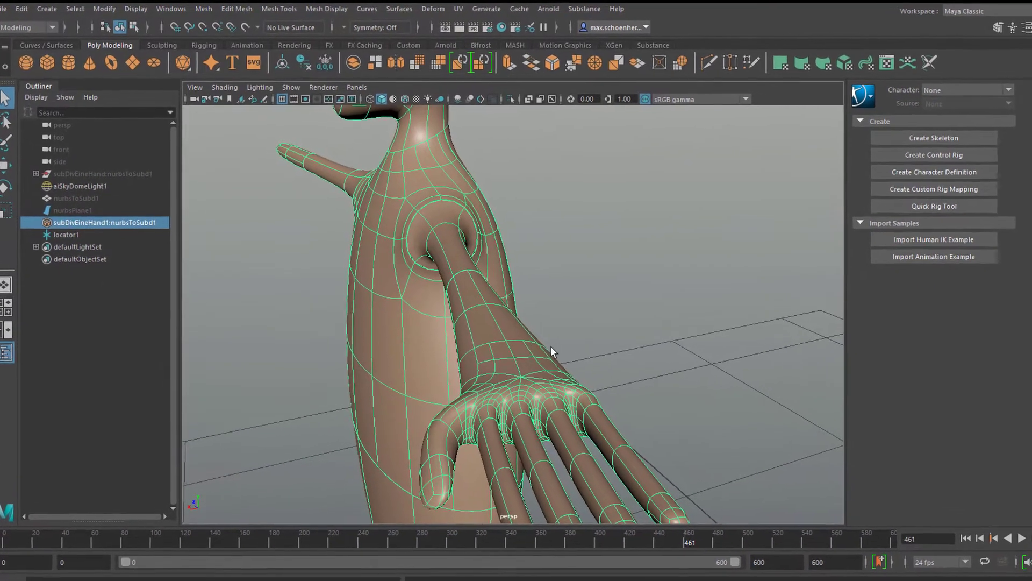
pyautogui.keyDown('alt'); pyautogui.moveTo(541, 381); pyautogui.dragTo(601, 443); pyautogui.keyUp('alt')
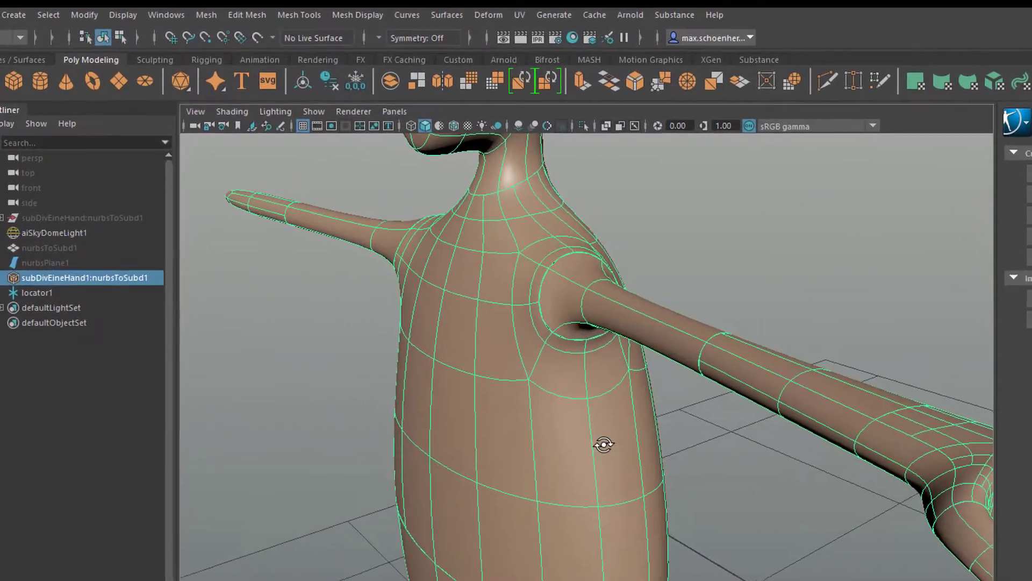
pyautogui.keyDown('alt'); pyautogui.moveTo(602, 442); pyautogui.dragTo(649, 491, button='right'); pyautogui.keyUp('alt')
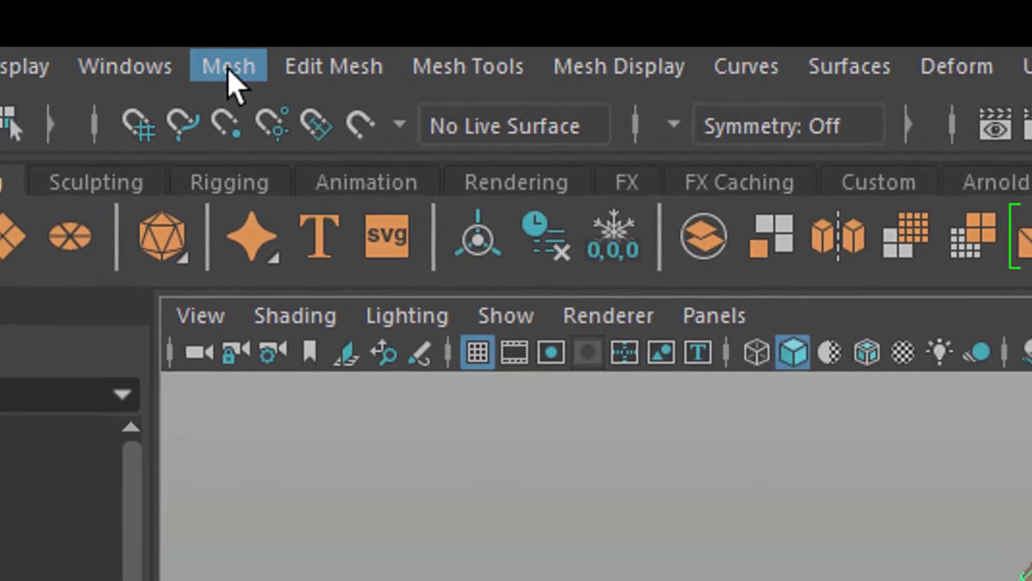
pyautogui.click(229, 72)
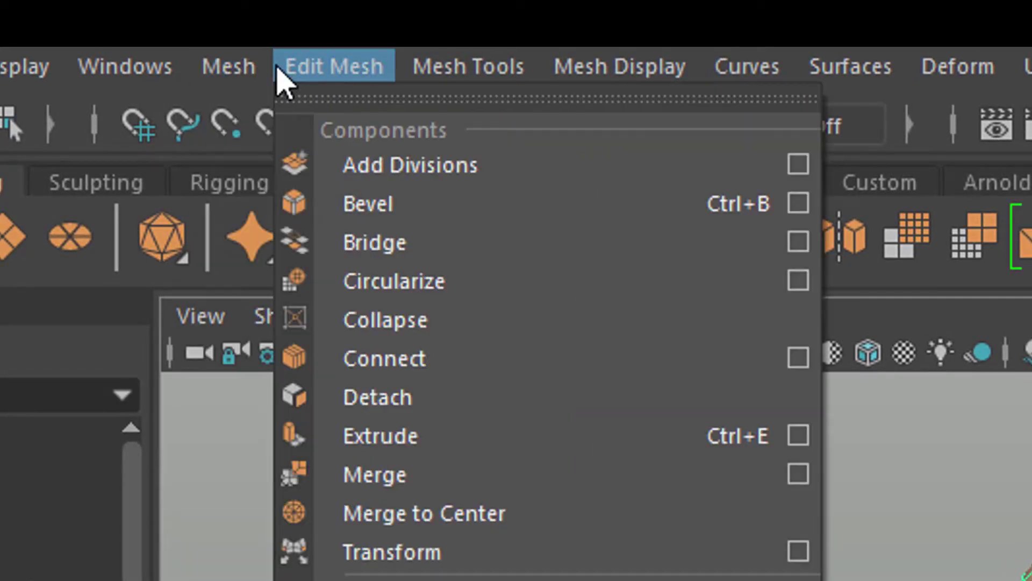
pyautogui.moveTo(433, 66)
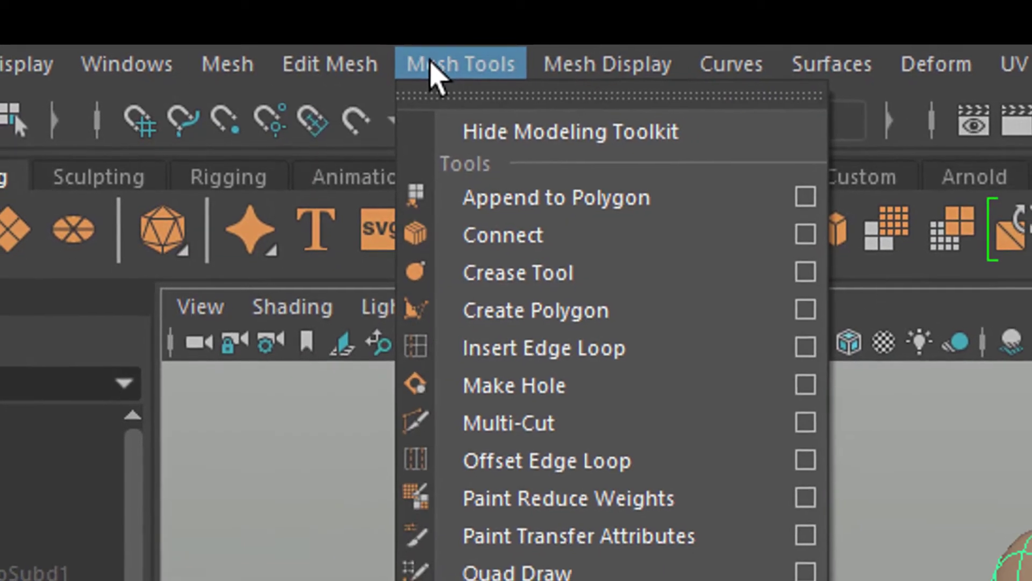
pyautogui.moveTo(589, 68)
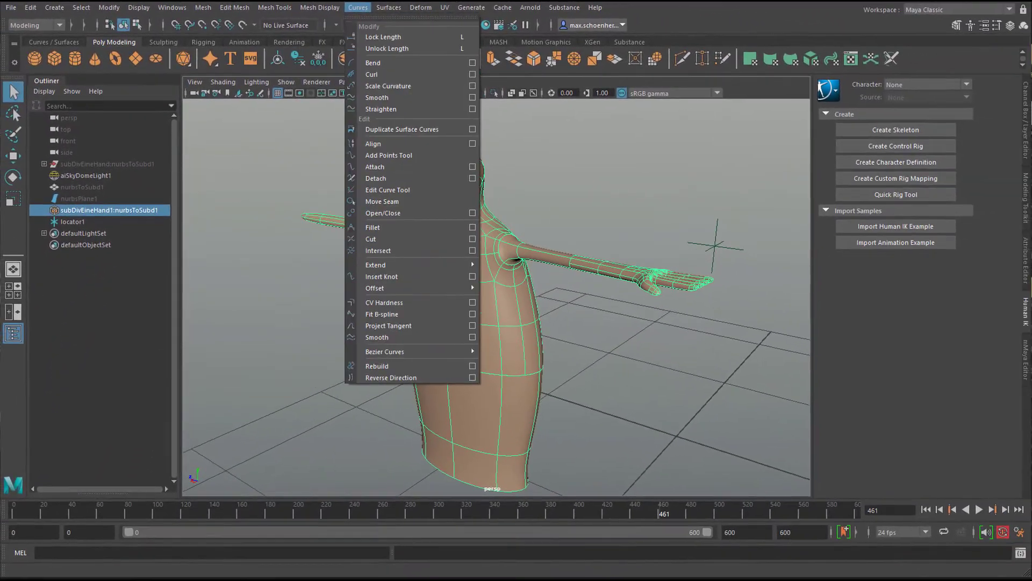
pyautogui.click(558, 192)
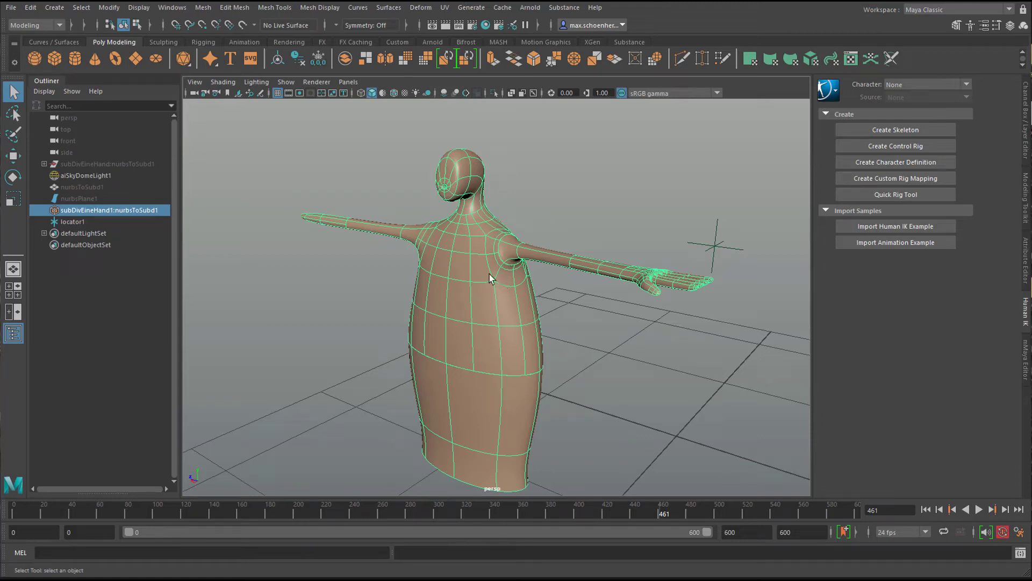
# Create a polygon cube from the shelf and frame the view on it
pyautogui.keyDown('alt'); pyautogui.moveTo(496, 288); pyautogui.dragTo(490, 293); pyautogui.keyUp('alt')
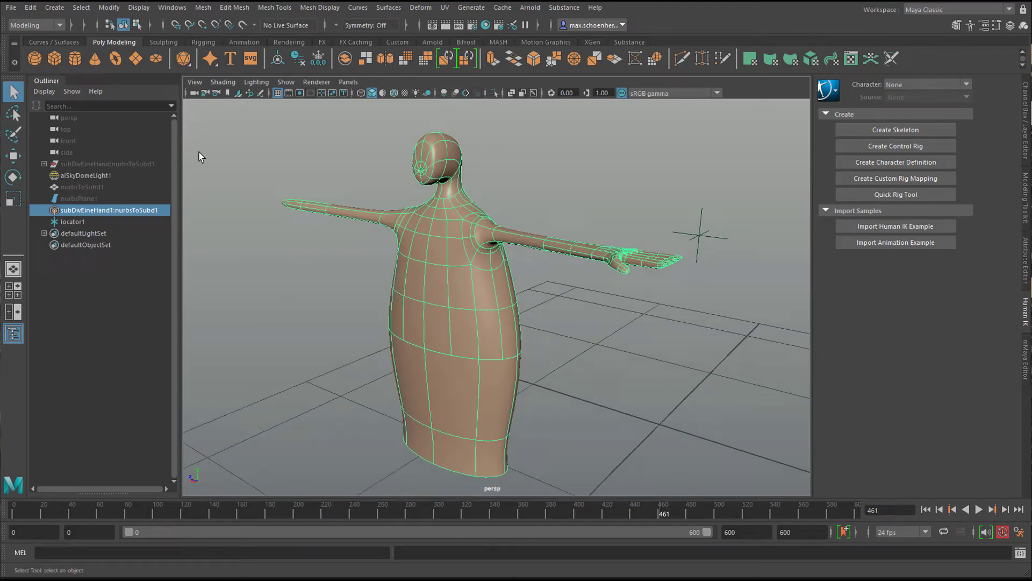
pyautogui.click(55, 60)
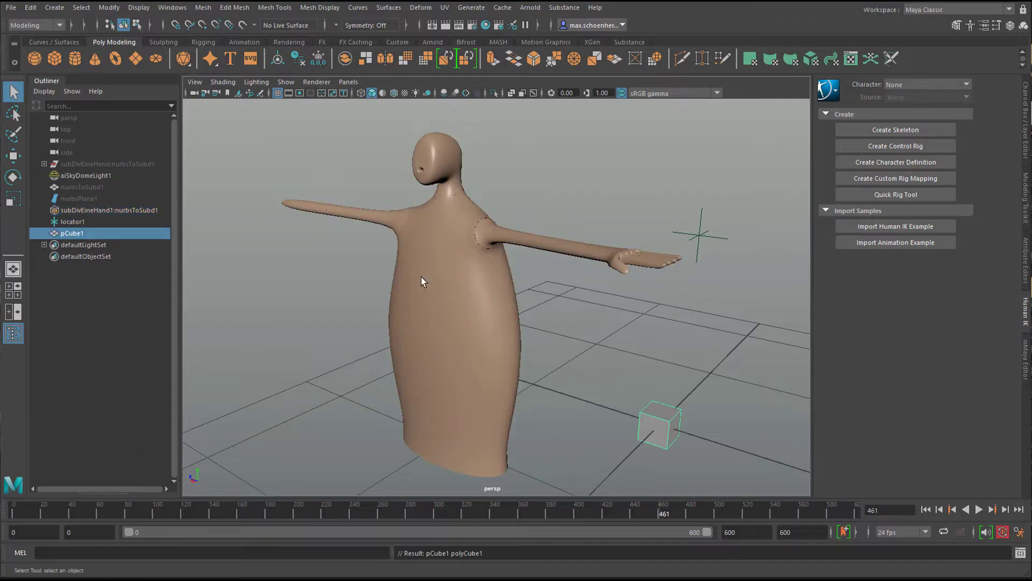
pyautogui.press('f')
pyautogui.scroll(5, 665, 368)
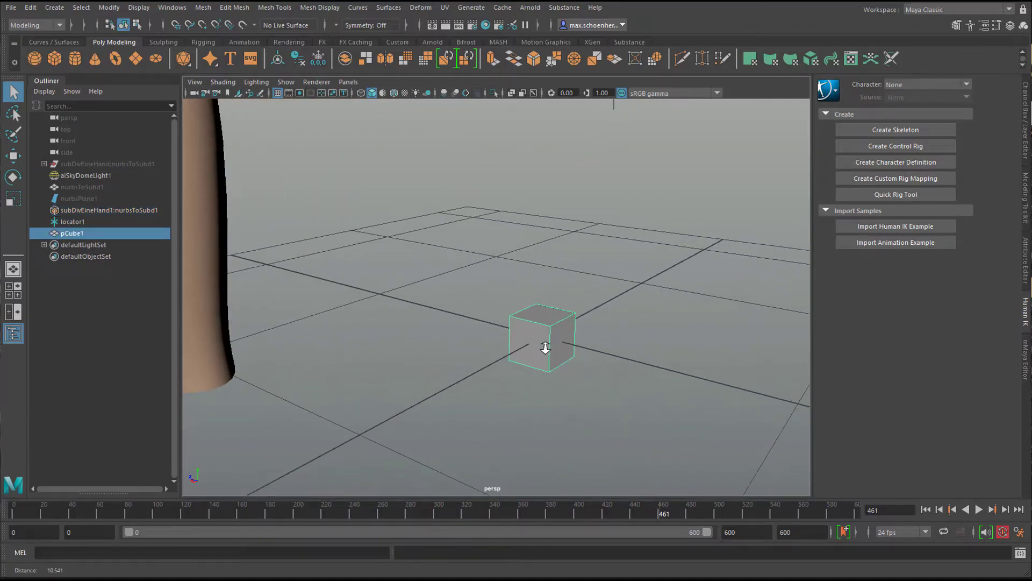
pyautogui.keyDown('alt'); pyautogui.moveTo(544, 350); pyautogui.dragTo(580, 362, button='right'); pyautogui.keyUp('alt')
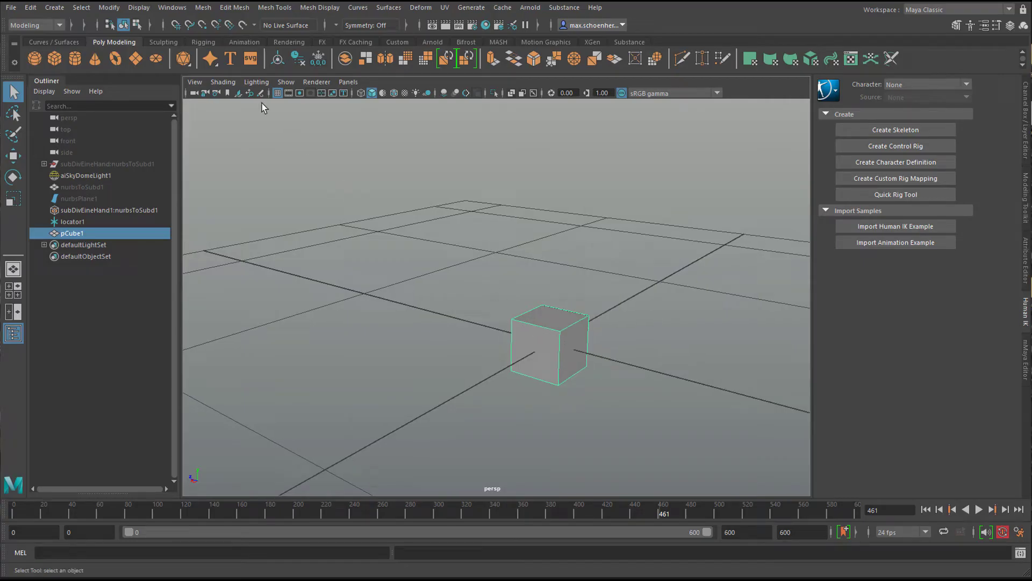
# Bevel all of the cube's edges with Edit Mesh > Bevel
pyautogui.click(204, 7)
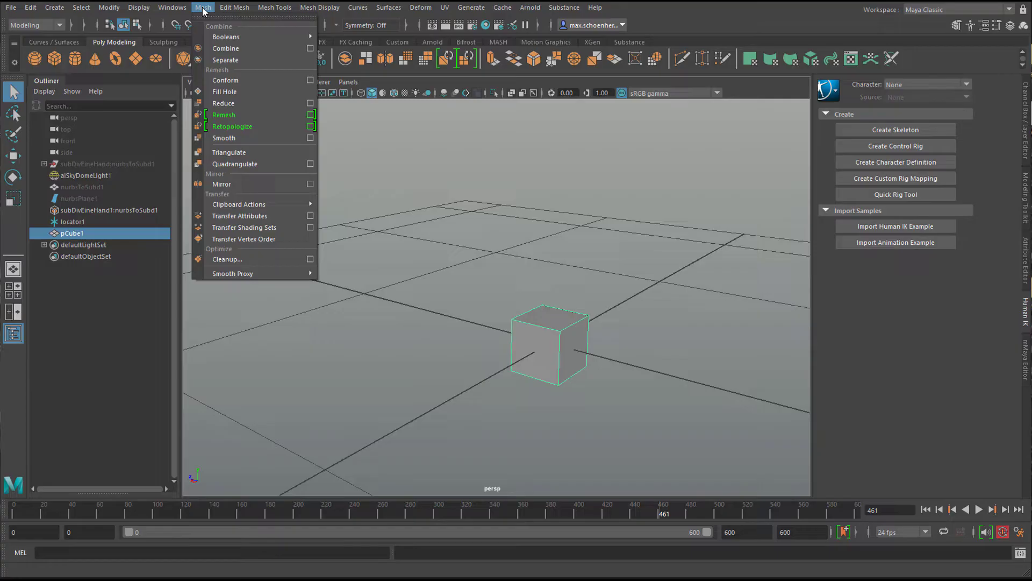
pyautogui.moveTo(237, 8)
pyautogui.click(246, 48)
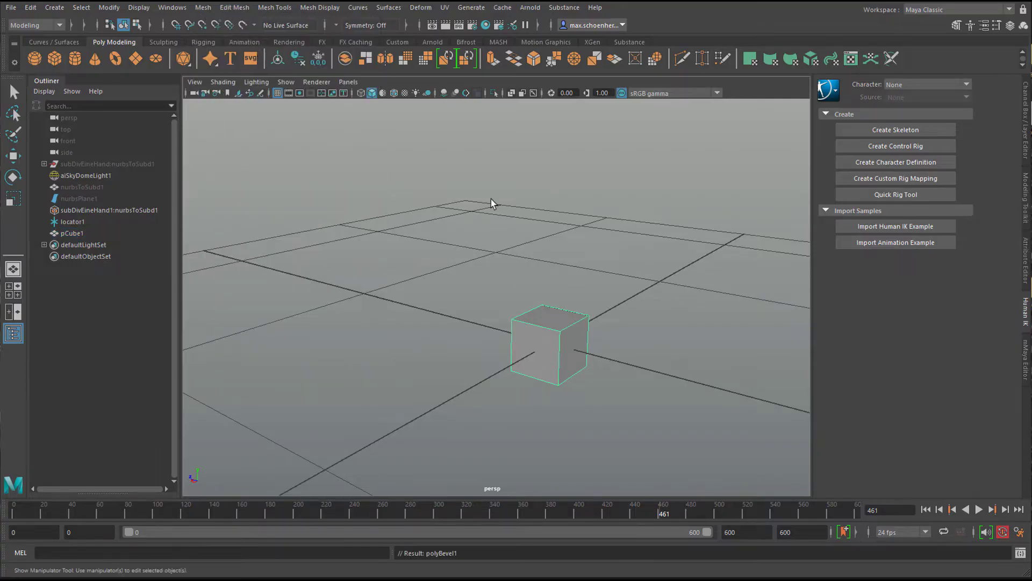
pyautogui.scroll(5, 552, 331)
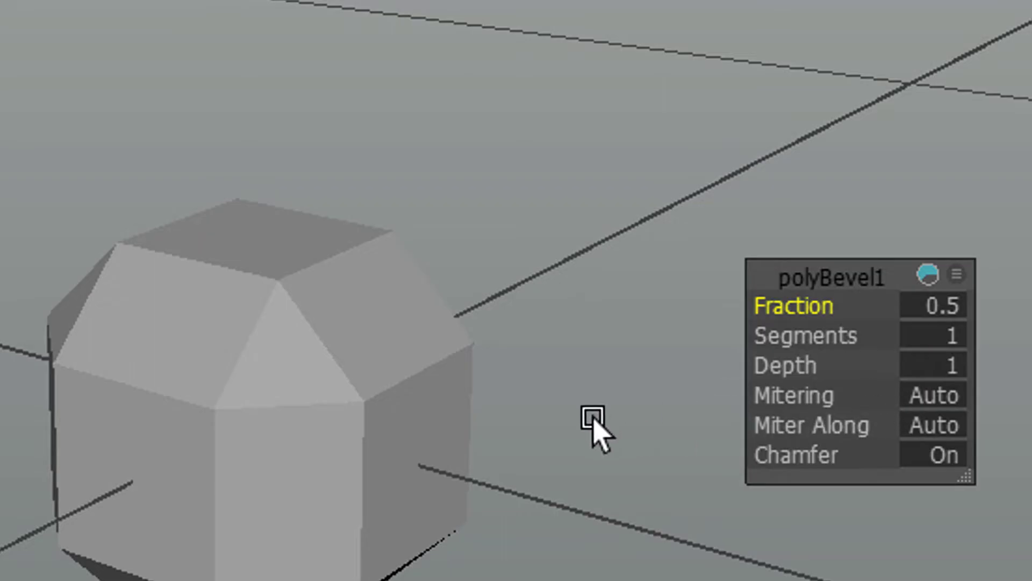
pyautogui.keyDown('alt'); pyautogui.moveTo(486, 405); pyautogui.dragTo(368, 349); pyautogui.keyUp('alt')
pyautogui.keyDown('alt'); pyautogui.moveTo(368, 348); pyautogui.dragTo(828, 352, button='right'); pyautogui.keyUp('alt')
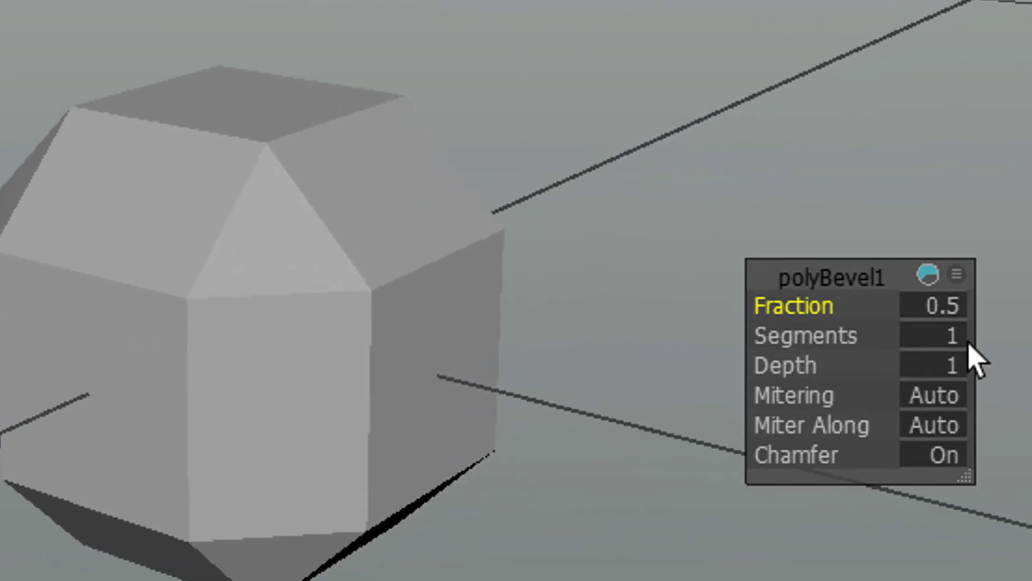
# Lower the polyBevel1 Fraction to 0.1 for narrow chamfered edges
pyautogui.click(948, 312)
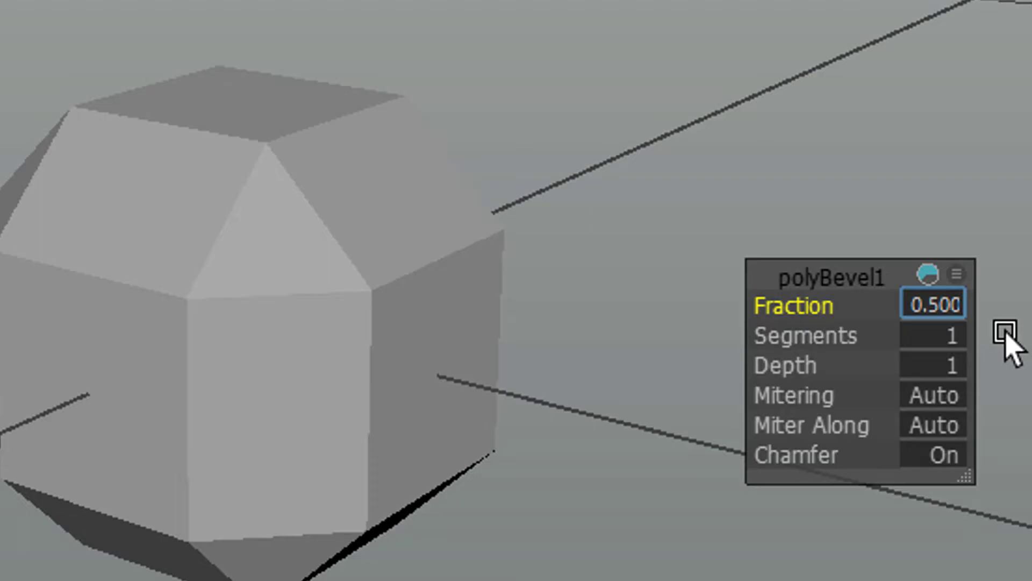
pyautogui.write('0.1')
pyautogui.press('Return')
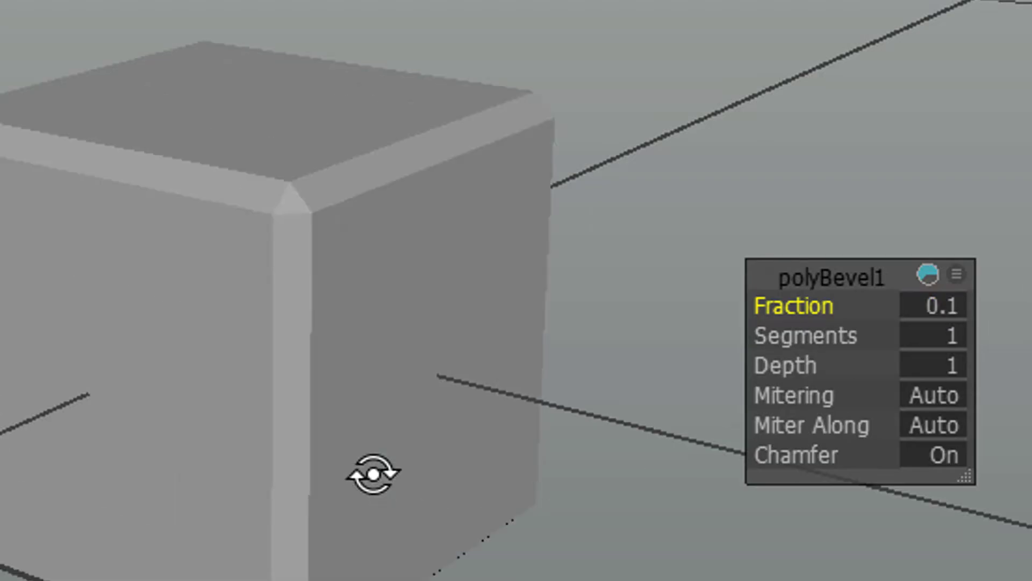
pyautogui.keyDown('alt'); pyautogui.moveTo(374, 474); pyautogui.dragTo(444, 553); pyautogui.keyUp('alt')
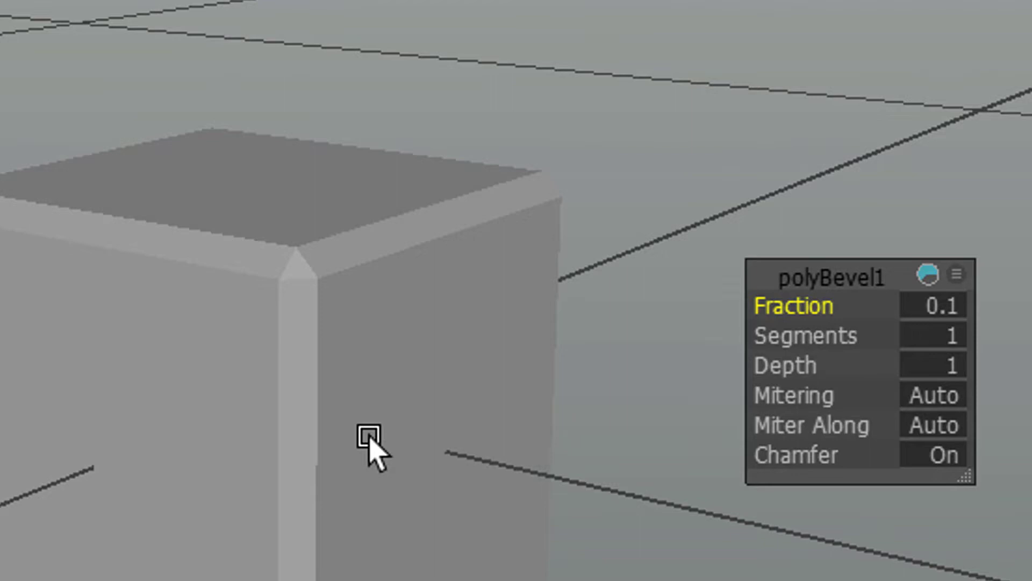
pyautogui.keyDown('alt'); pyautogui.moveTo(392, 450); pyautogui.dragTo(426, 342, button='middle'); pyautogui.keyUp('alt')
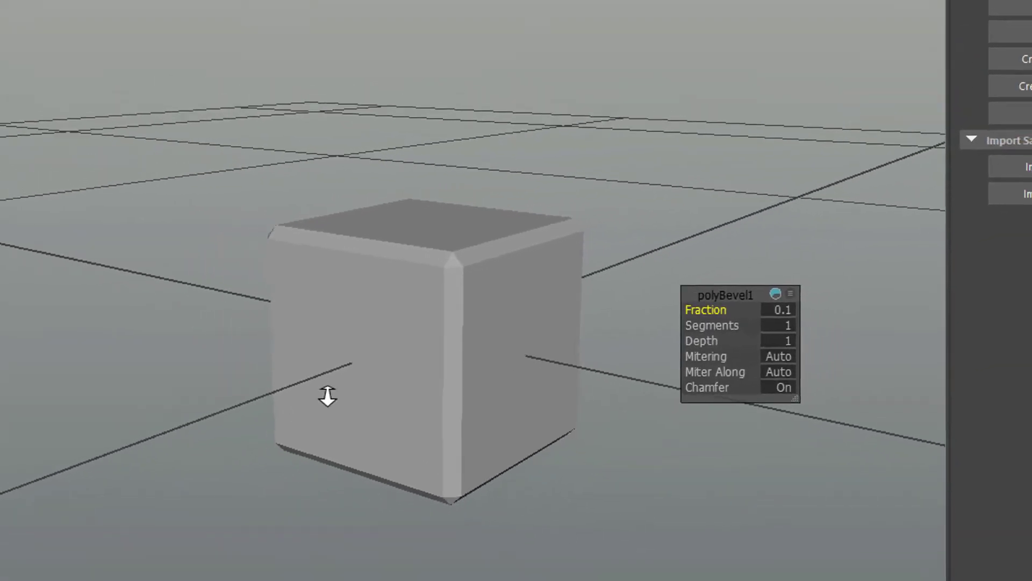
# Frame the figure and cube from the front and dismiss the polyBevel1 editor with the Select tool
pyautogui.scroll(-10, 562, 243)
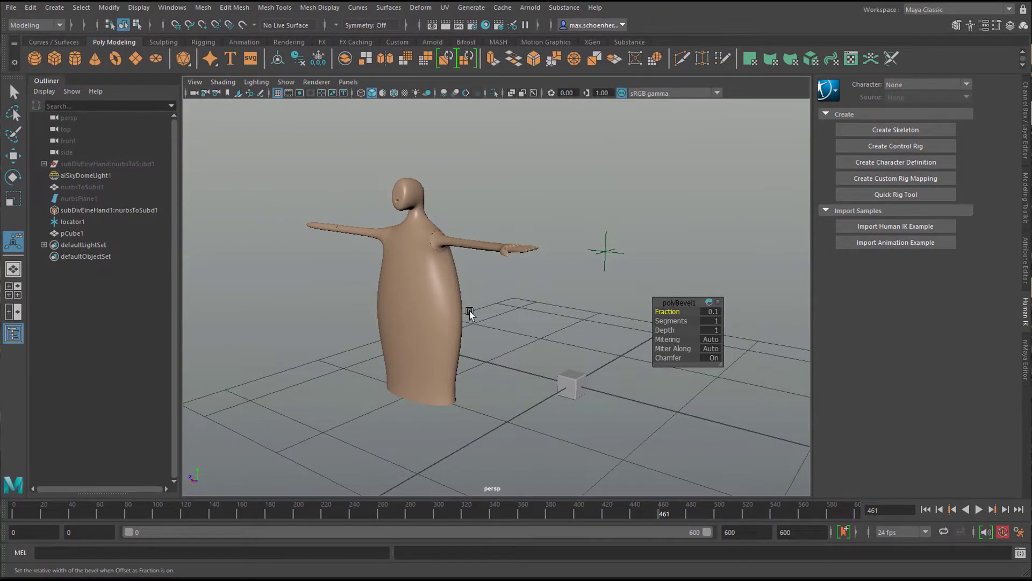
pyautogui.keyDown('alt'); pyautogui.moveTo(469, 314); pyautogui.dragTo(504, 337); pyautogui.keyUp('alt')
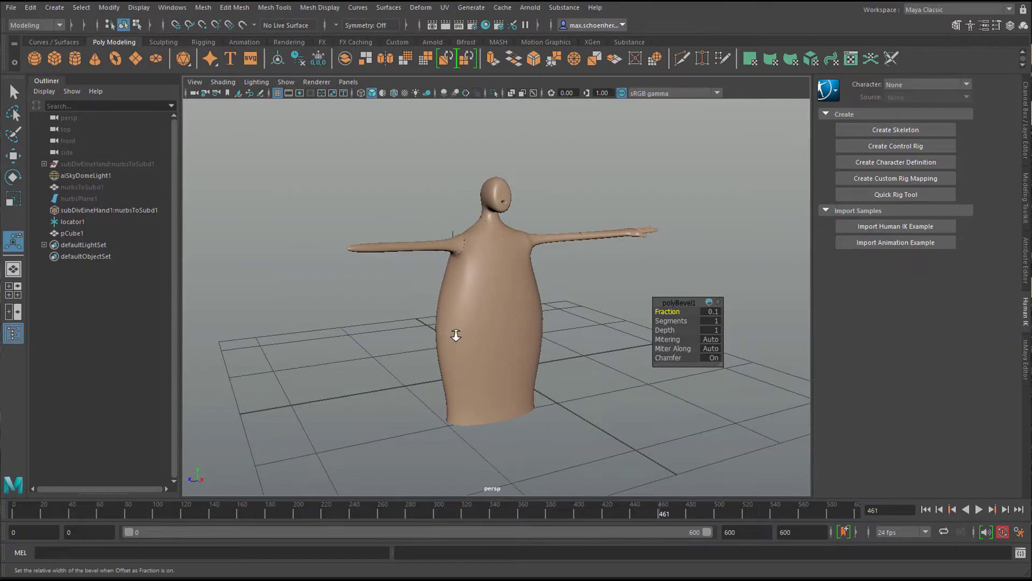
pyautogui.keyDown('alt'); pyautogui.moveTo(456, 335); pyautogui.dragTo(510, 353, button='right'); pyautogui.keyUp('alt')
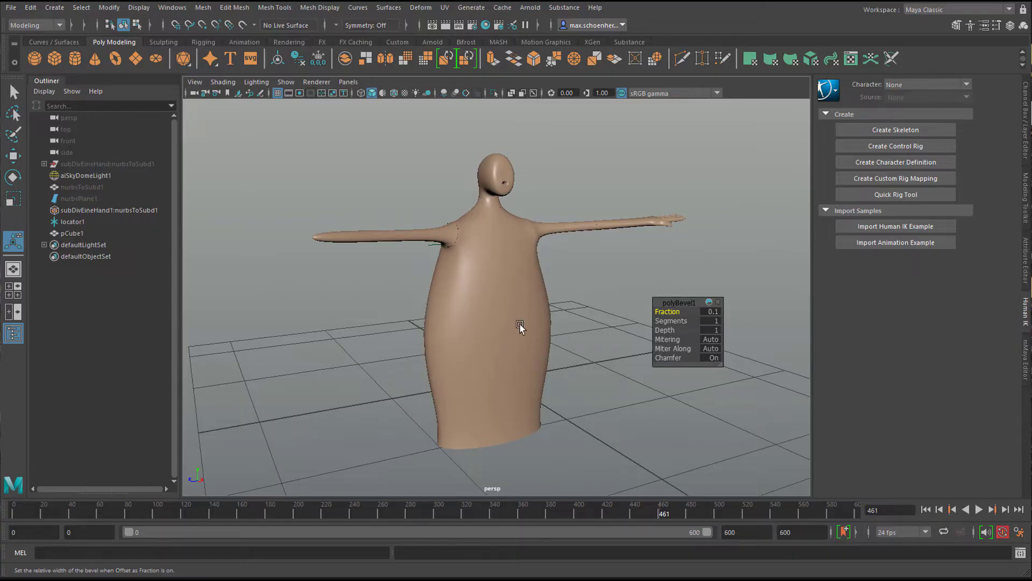
pyautogui.keyDown('alt'); pyautogui.moveTo(497, 340); pyautogui.dragTo(517, 350, button='right'); pyautogui.keyUp('alt')
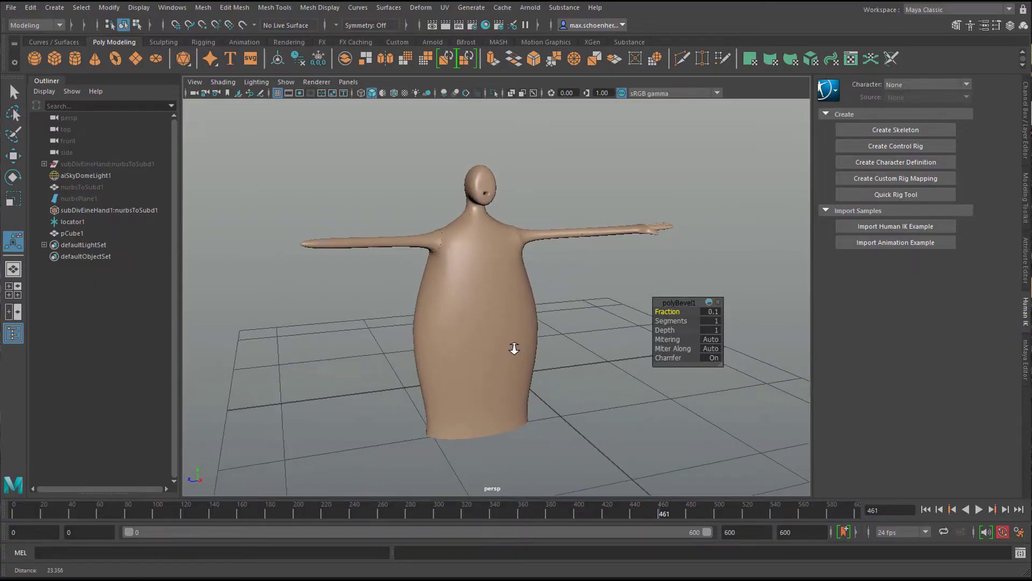
pyautogui.keyDown('alt'); pyautogui.moveTo(516, 351); pyautogui.dragTo(507, 357); pyautogui.keyUp('alt')
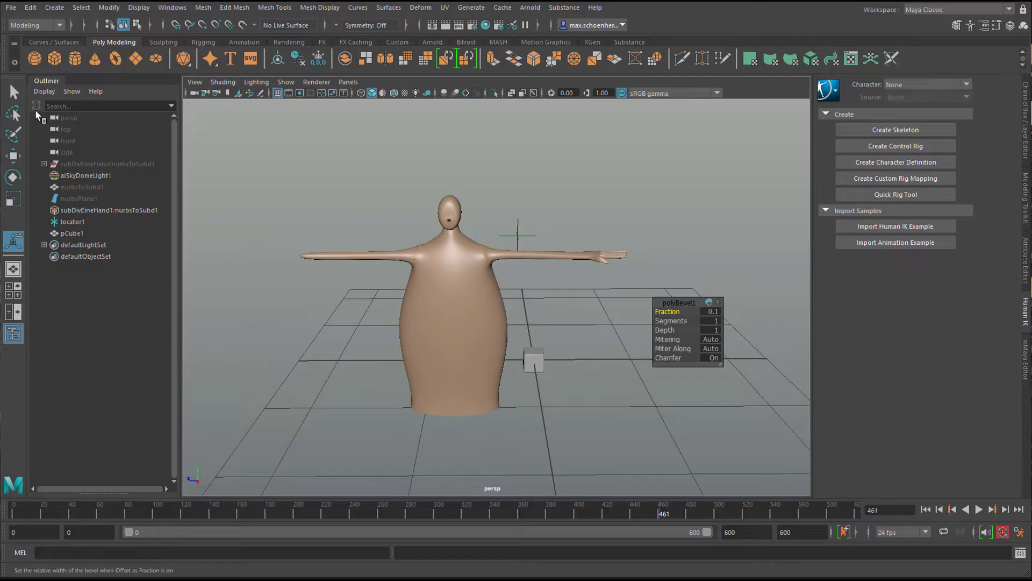
pyautogui.click(14, 92)
pyautogui.keyDown('alt'); pyautogui.moveTo(536, 293); pyautogui.dragTo(535, 326); pyautogui.keyUp('alt')
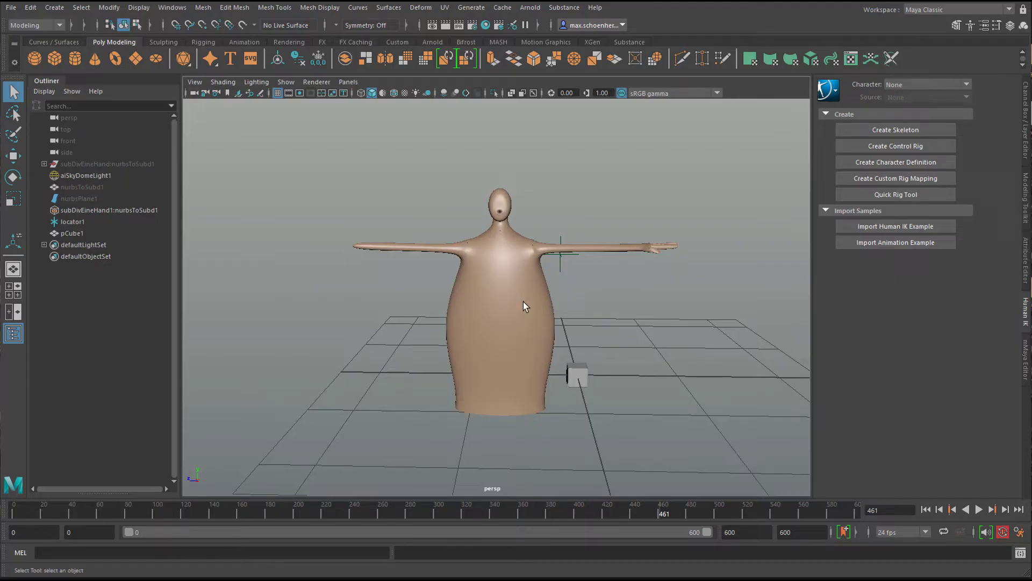
pyautogui.click(520, 301)
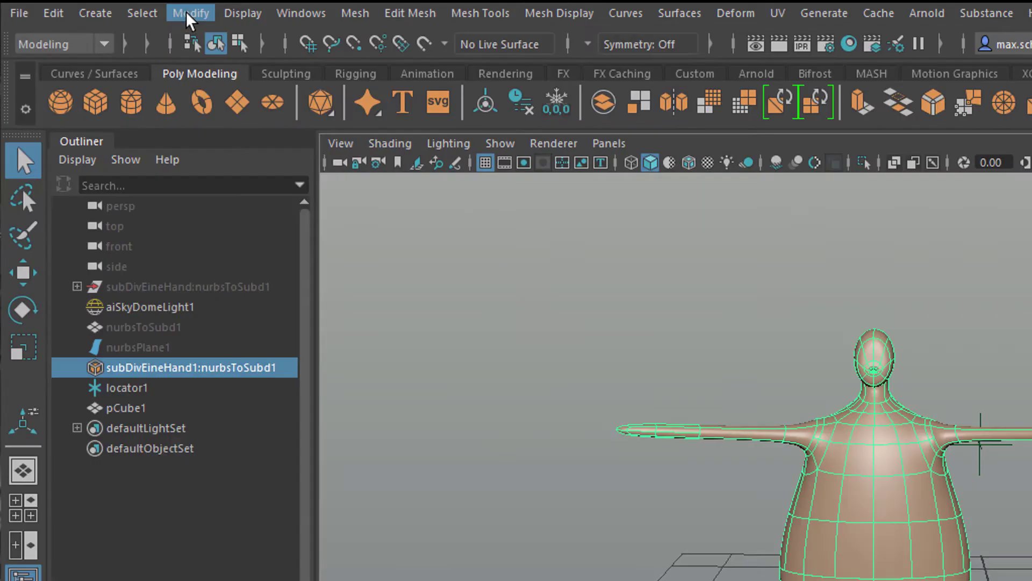
pyautogui.click(105, 7)
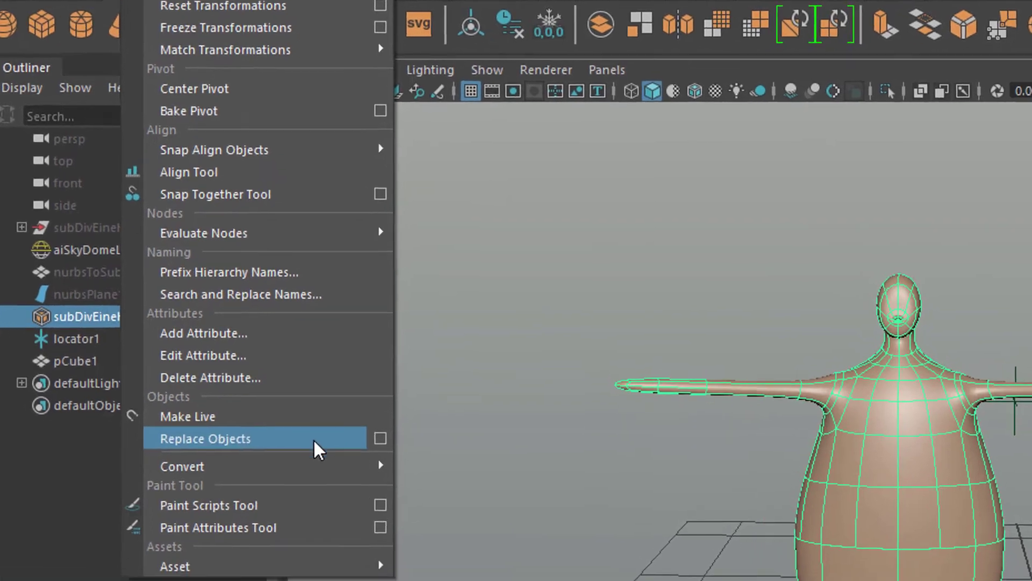
pyautogui.moveTo(340, 504)
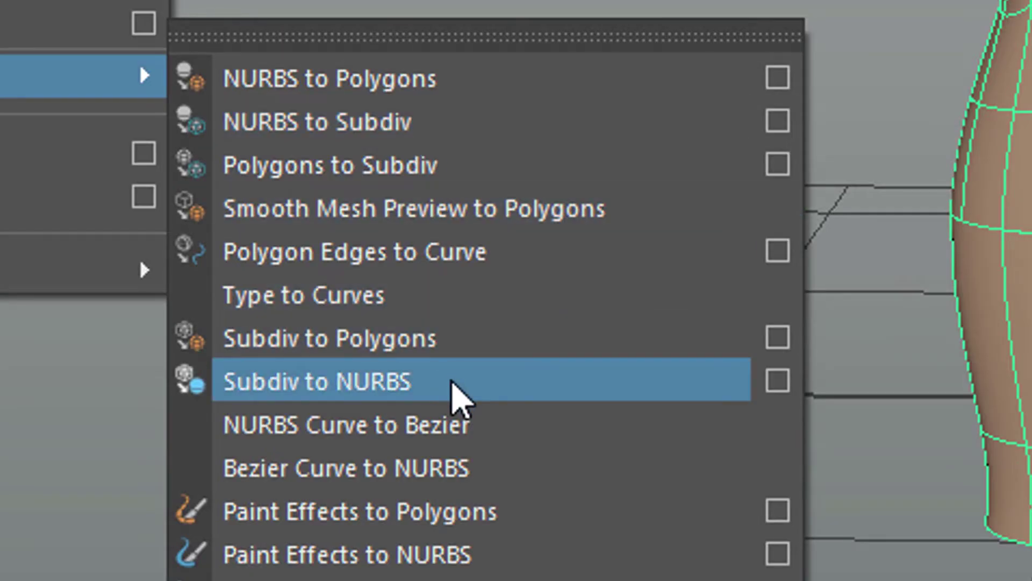
pyautogui.click(453, 383)
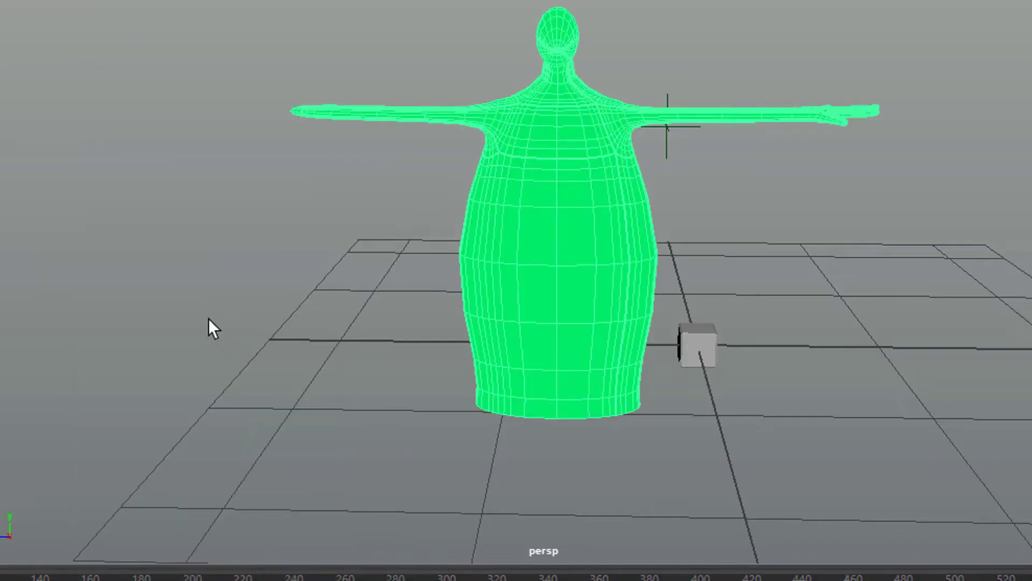
pyautogui.press('w')
pyautogui.moveTo(476, 242); pyautogui.dragTo(194, 272)
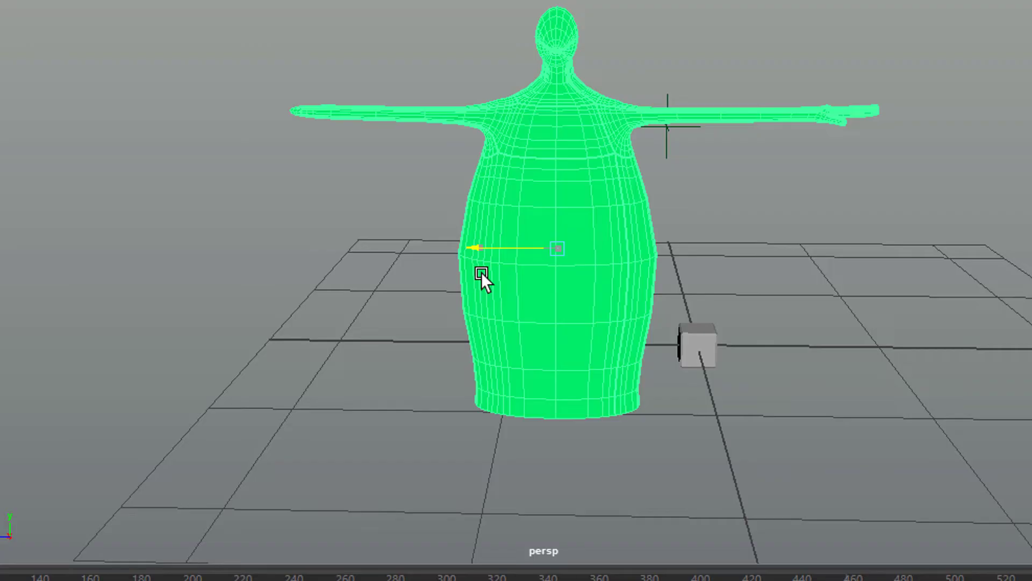
pyautogui.moveTo(482, 272); pyautogui.dragTo(444, 299)
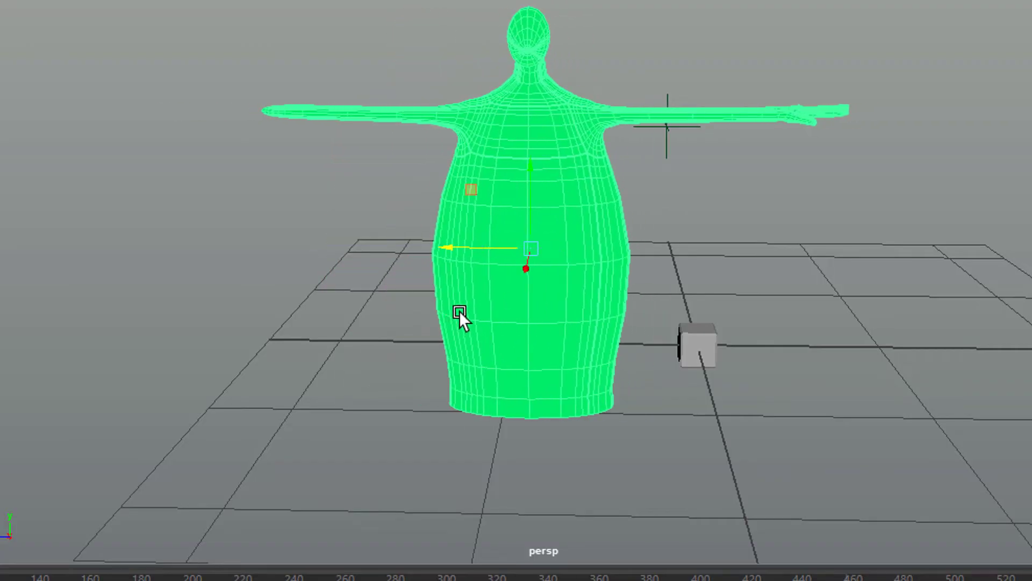
pyautogui.keyDown('alt'); pyautogui.moveTo(520, 327); pyautogui.dragTo(749, 320, button='right'); pyautogui.keyUp('alt')
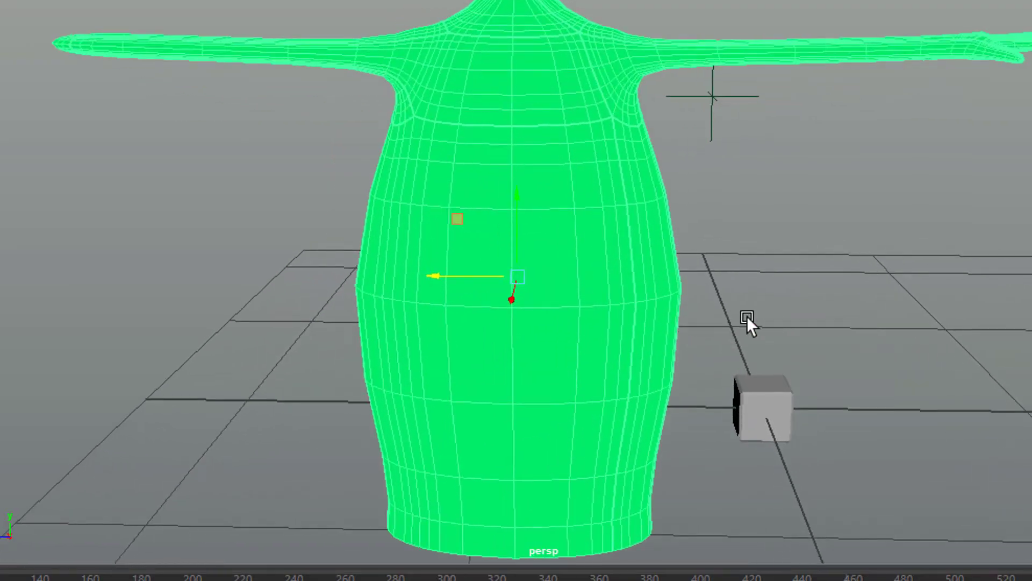
pyautogui.moveTo(749, 321)
pyautogui.keyDown('alt'); pyautogui.mouseDown()
pyautogui.moveTo(659, 362)
pyautogui.moveTo(625, 362)
pyautogui.moveTo(764, 328)
pyautogui.mouseUp(); pyautogui.keyUp('alt')
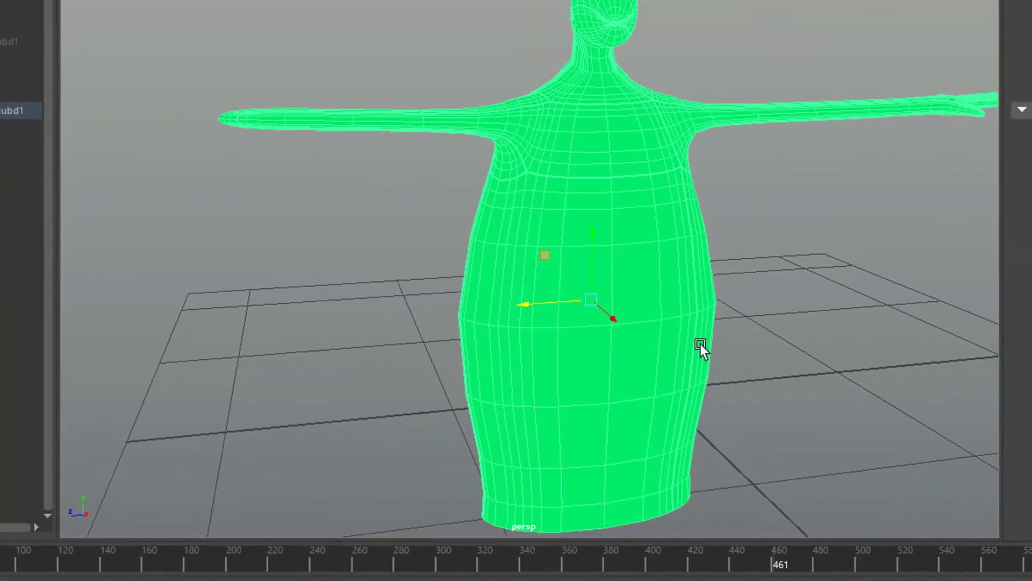
pyautogui.hotkey('ctrl', 'z')
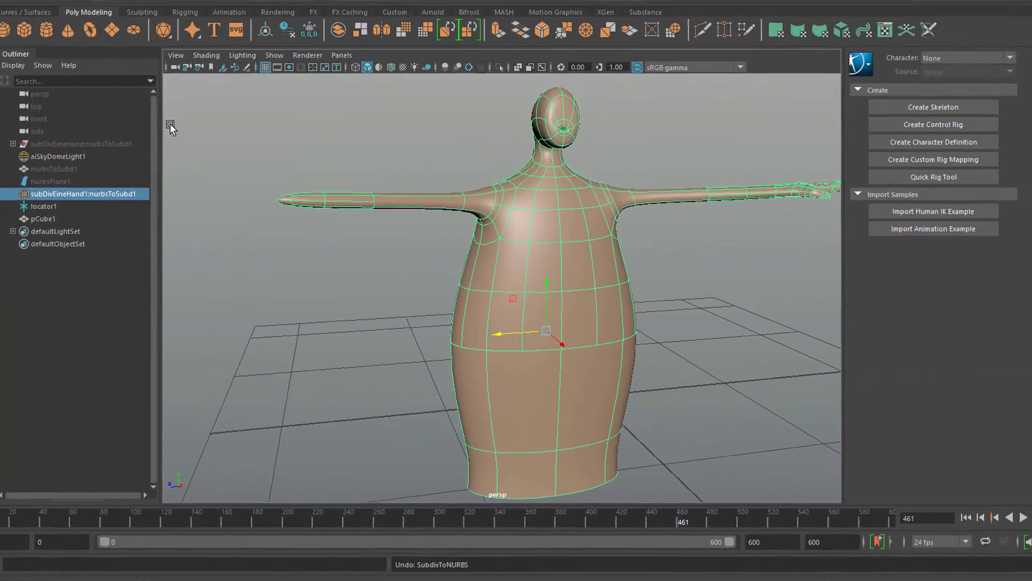
# Convert the character with Modify > Convert > Subdiv to Polygons and tumble around the result
pyautogui.click(109, 7)
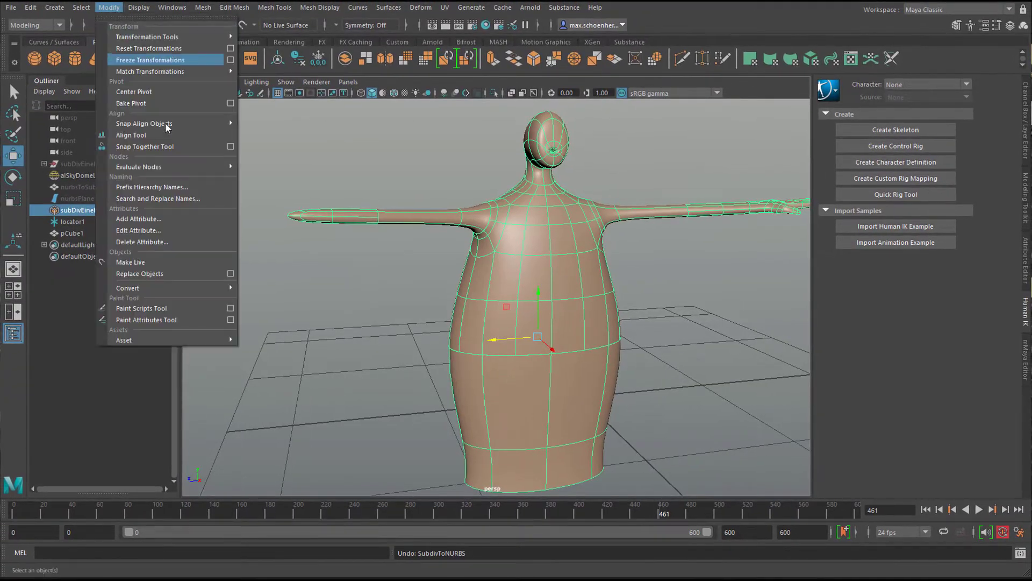
pyautogui.moveTo(198, 285)
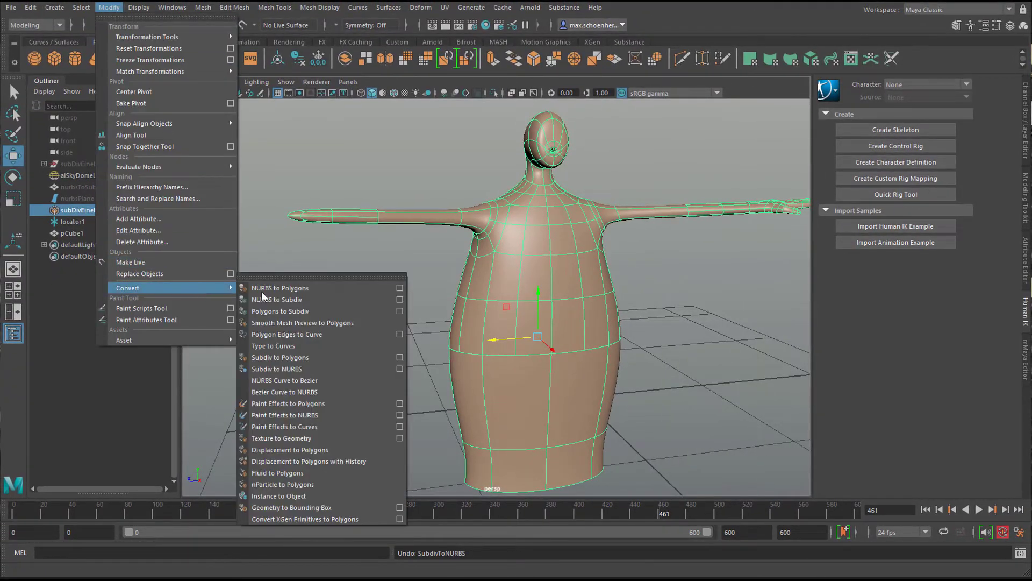
pyautogui.click(332, 357)
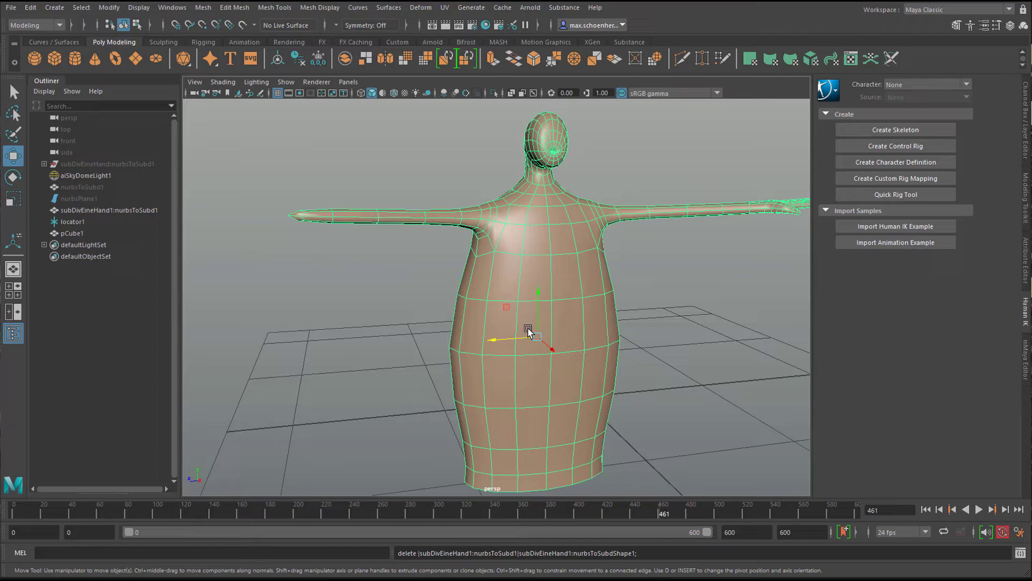
pyautogui.moveTo(533, 329)
pyautogui.keyDown('alt'); pyautogui.mouseDown()
pyautogui.moveTo(482, 330)
pyautogui.moveTo(540, 327)
pyautogui.mouseUp(); pyautogui.keyUp('alt')
pyautogui.keyDown('alt'); pyautogui.moveTo(503, 361); pyautogui.dragTo(692, 350); pyautogui.keyUp('alt')
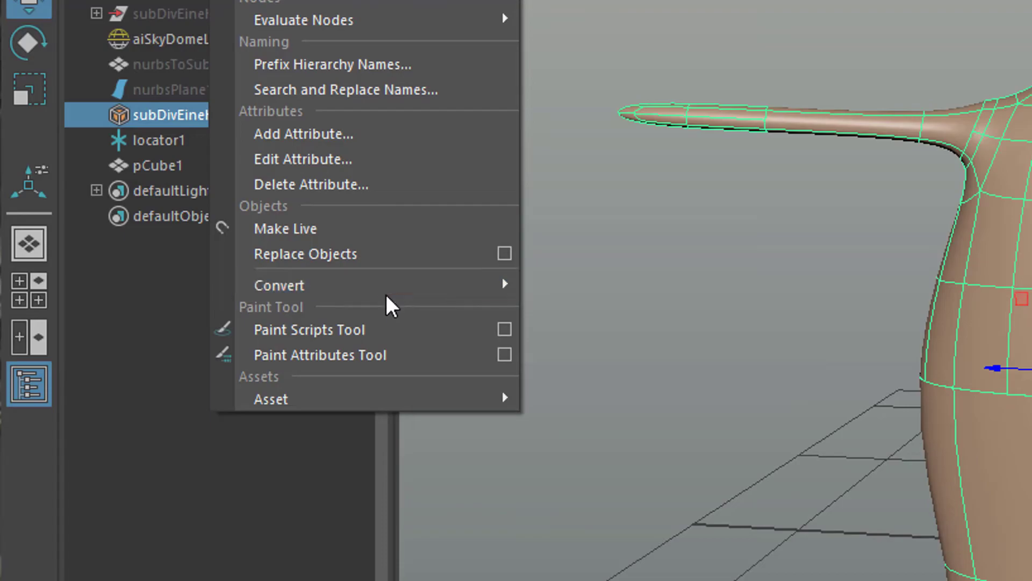
pyautogui.moveTo(382, 291)
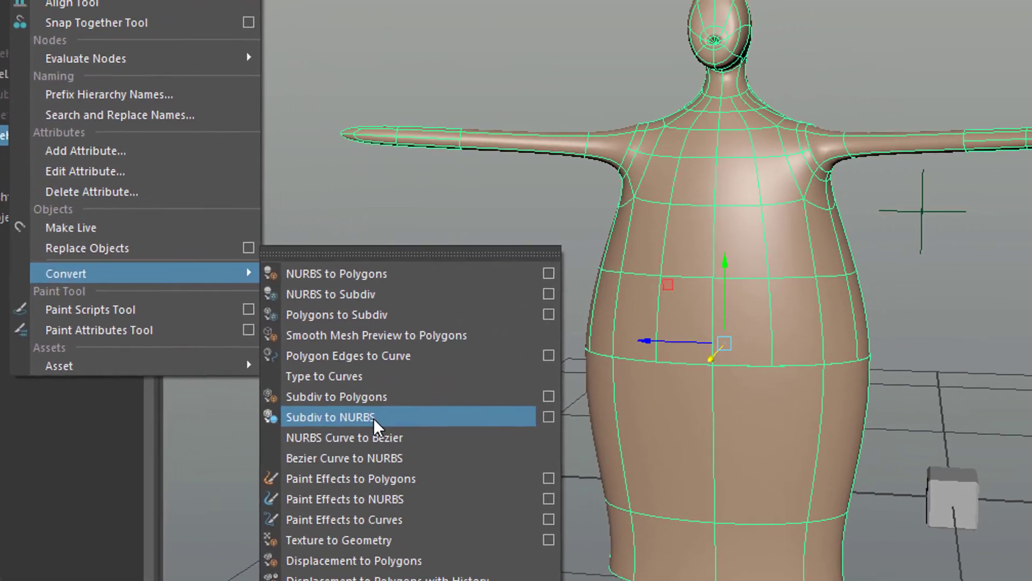
# Convert the character with Subdiv to NURBS and assign it the existing standardSurface1 material
pyautogui.click(468, 433)
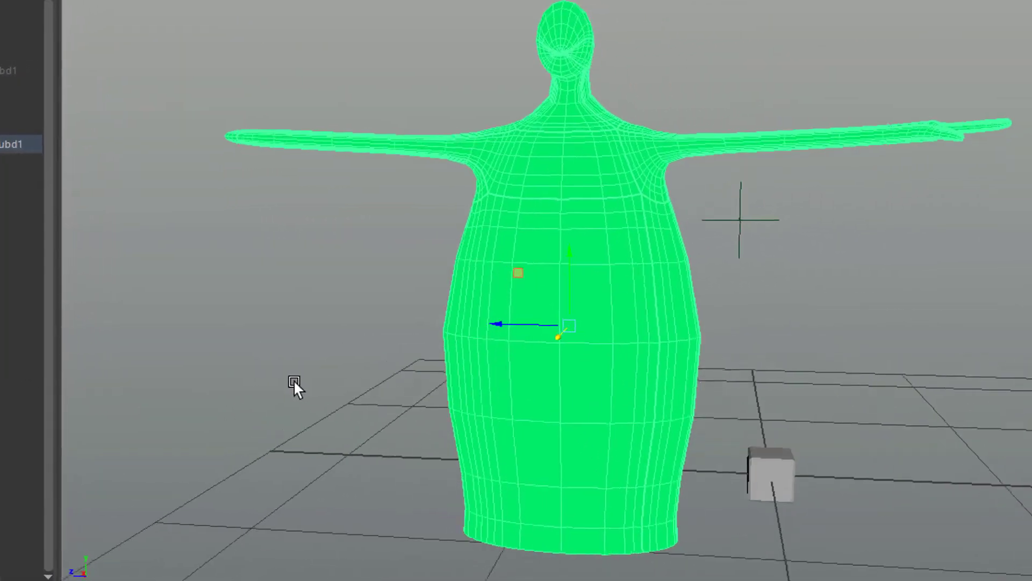
pyautogui.moveTo(489, 177); pyautogui.dragTo(537, 524, button='right')
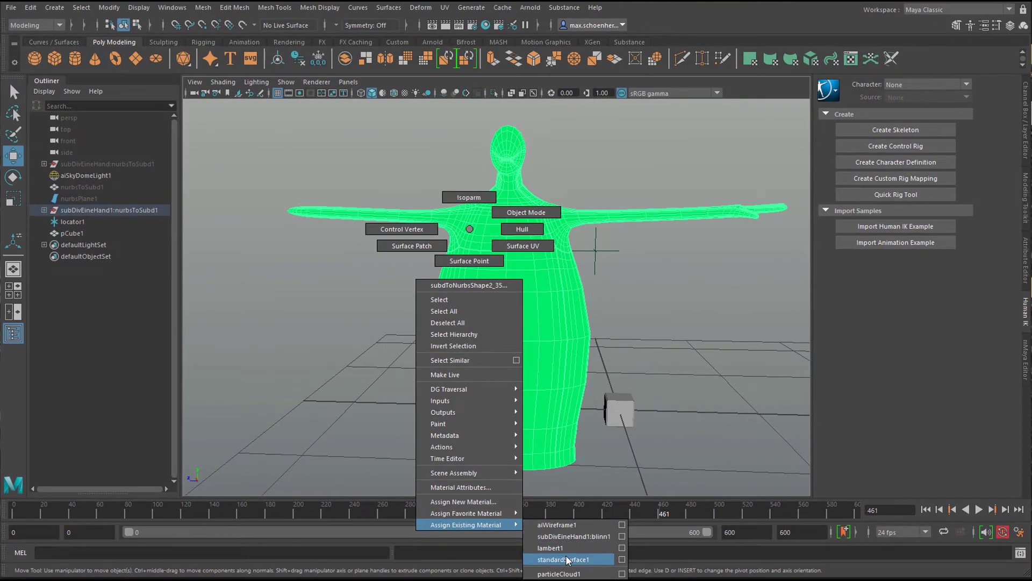
pyautogui.moveTo(568, 561); pyautogui.dragTo(567, 561, button='right')
pyautogui.keyDown('alt'); pyautogui.moveTo(634, 350); pyautogui.dragTo(281, 333); pyautogui.keyUp('alt')
pyautogui.keyDown('alt'); pyautogui.moveTo(425, 332); pyautogui.dragTo(473, 326); pyautogui.keyUp('alt')
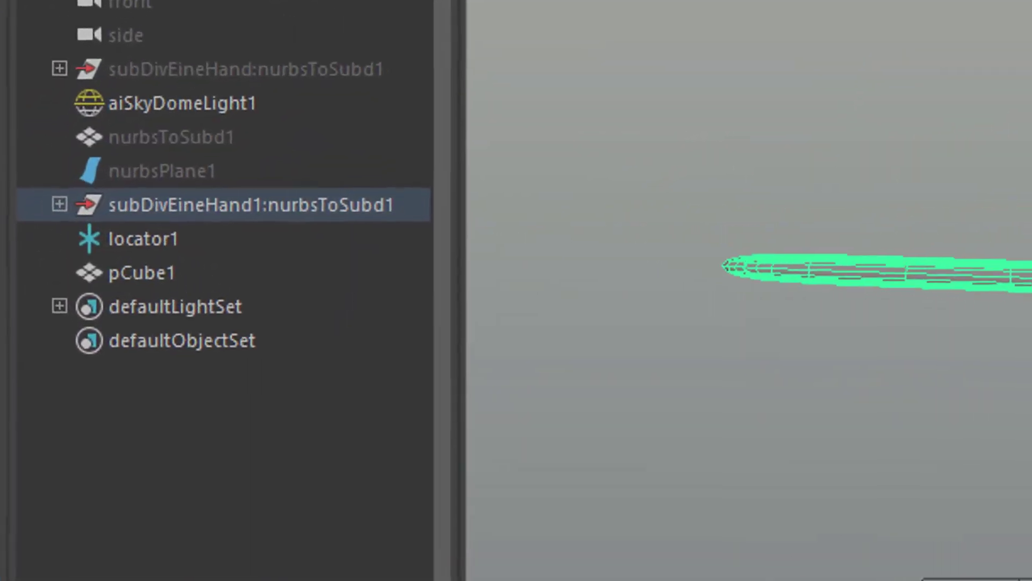
# Expand subDivEineHand1 and subdToNurbsShape2 in the Outliner and select subdToNurbsShape2_6
pyautogui.click(78, 198)
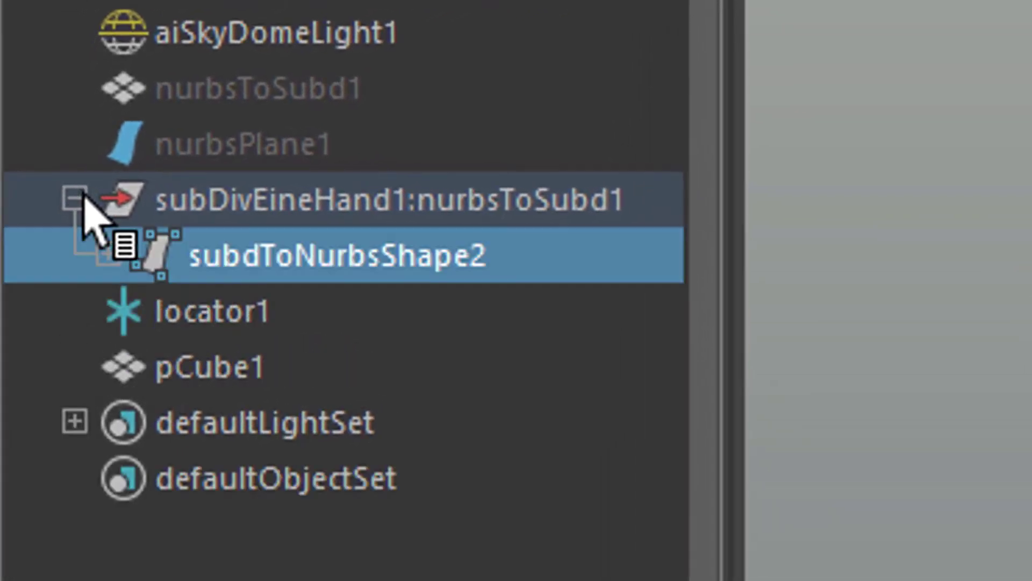
pyautogui.click(112, 256)
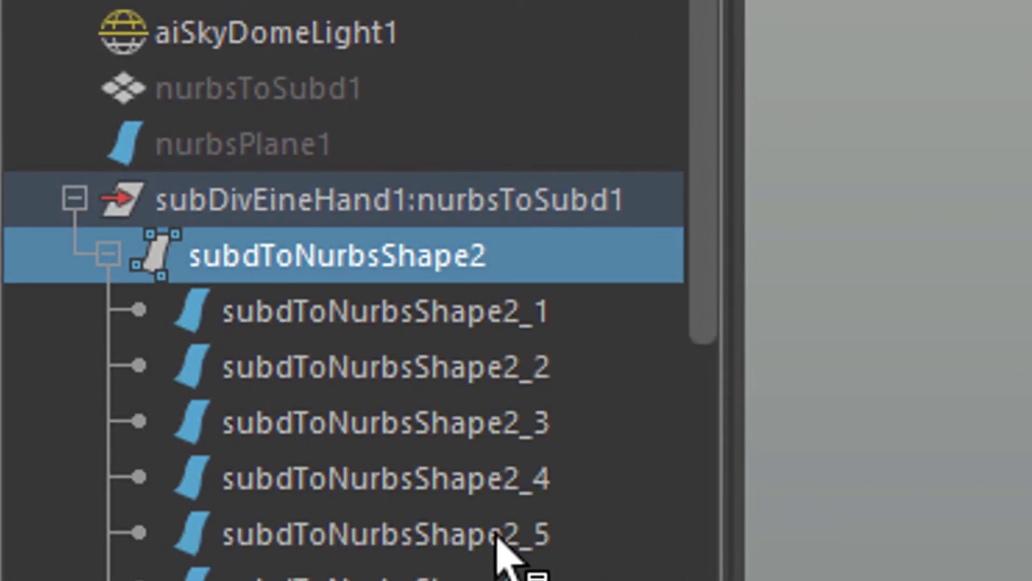
pyautogui.moveTo(703, 307); pyautogui.dragTo(443, 369)
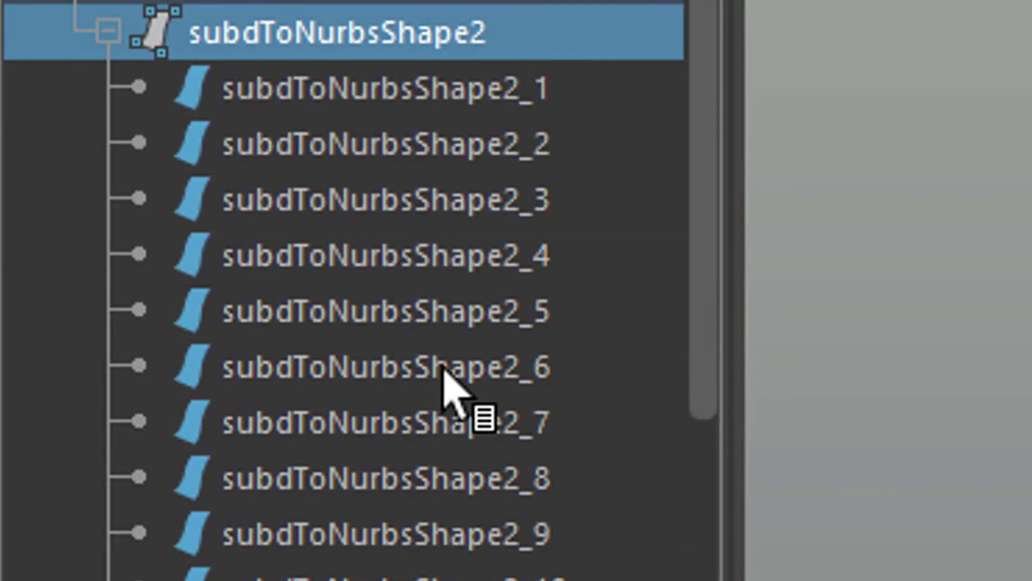
pyautogui.click(444, 371)
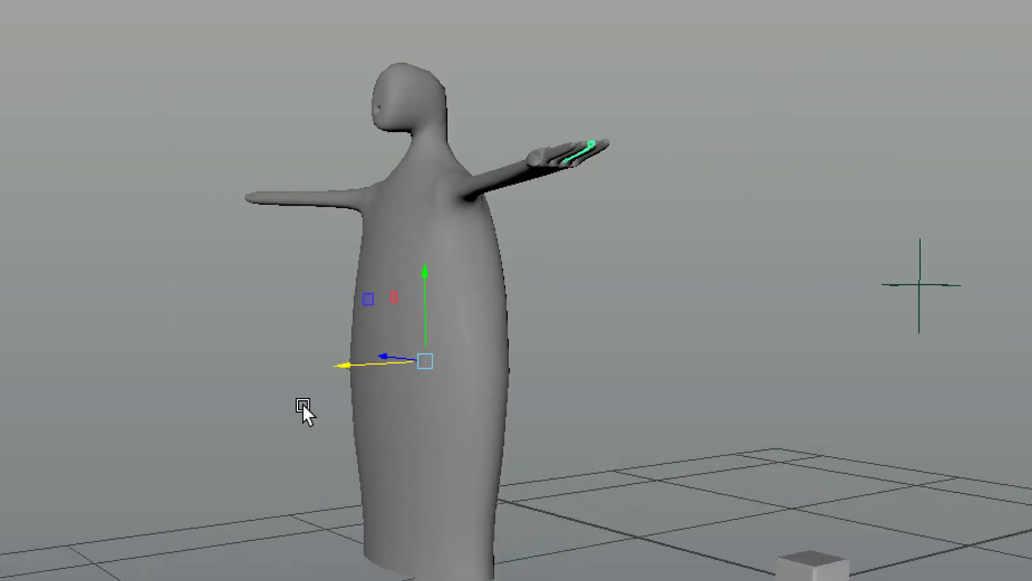
# Tumble, dolly and pan around the hand to inspect the selected finger patch
pyautogui.keyDown('alt'); pyautogui.moveTo(302, 406); pyautogui.dragTo(396, 435); pyautogui.keyUp('alt')
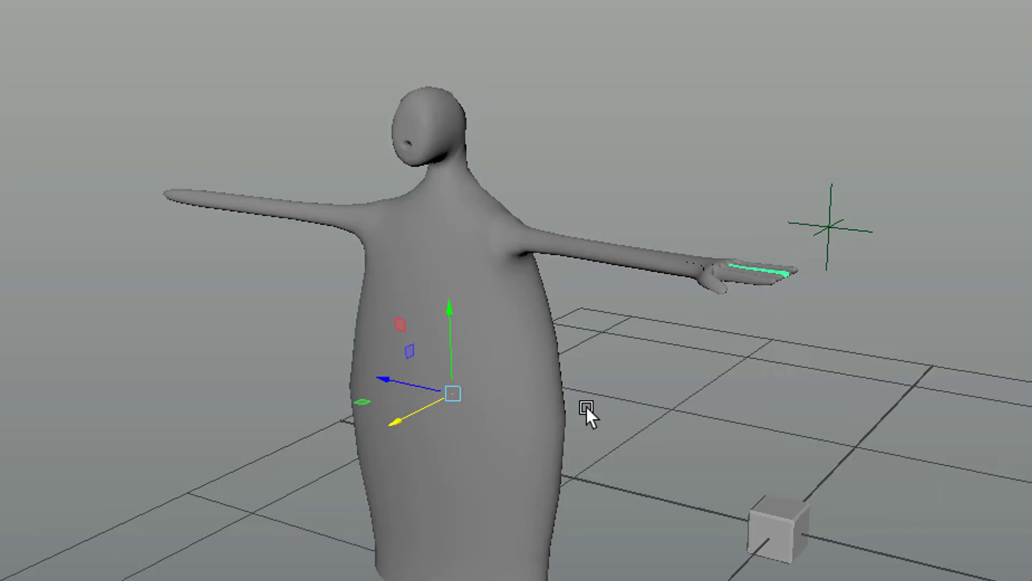
pyautogui.scroll(10, 857, 390)
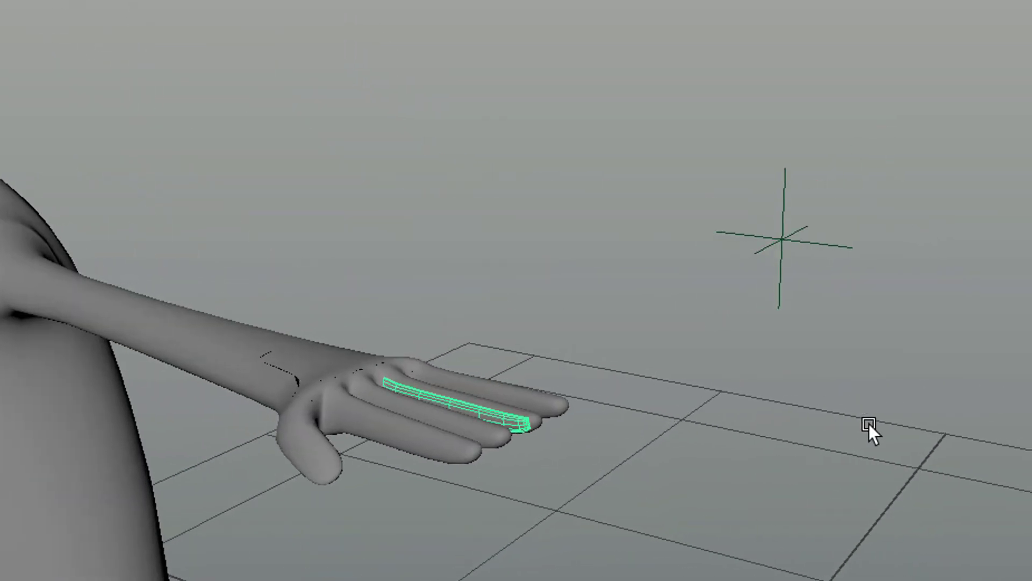
pyautogui.keyDown('alt'); pyautogui.moveTo(904, 427); pyautogui.dragTo(734, 413); pyautogui.keyUp('alt')
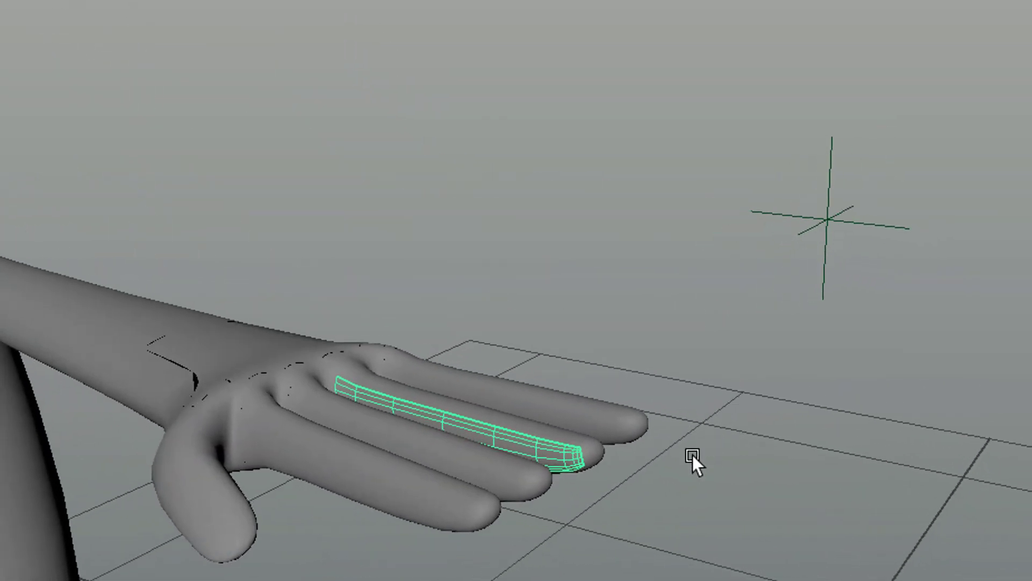
pyautogui.scroll(-5, 725, 511)
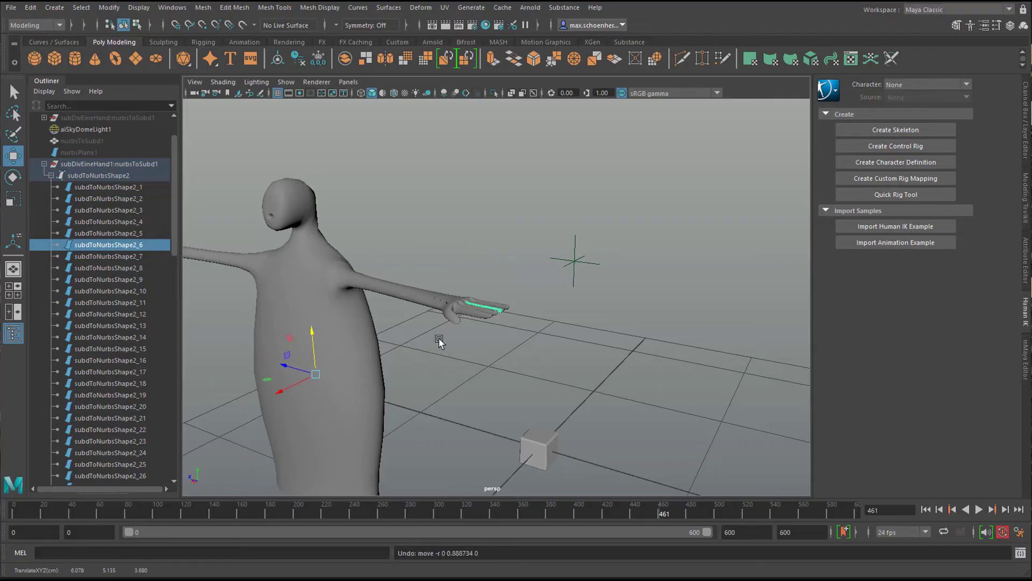
pyautogui.keyDown('alt'); pyautogui.moveTo(439, 341); pyautogui.dragTo(678, 366); pyautogui.keyUp('alt')
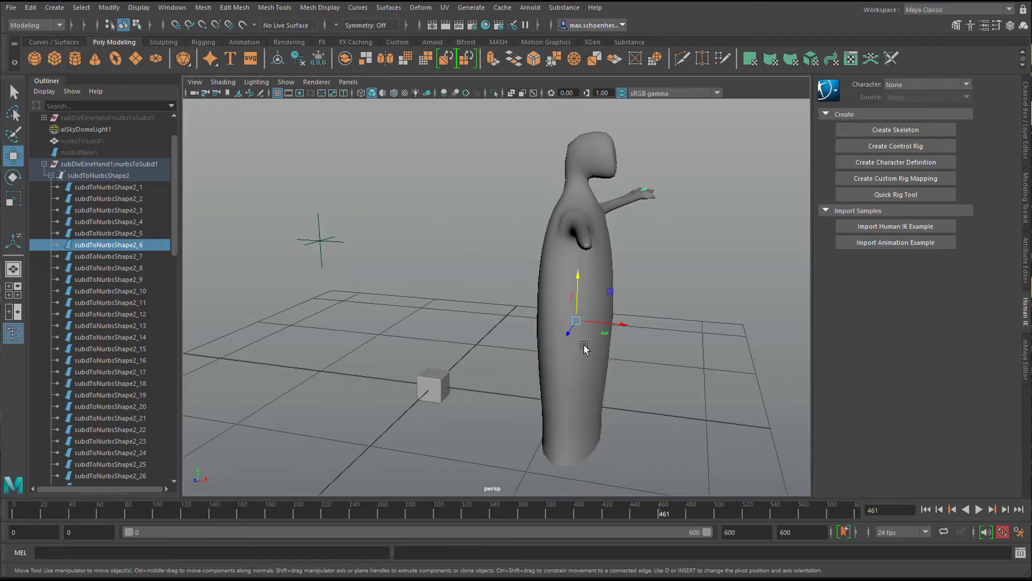